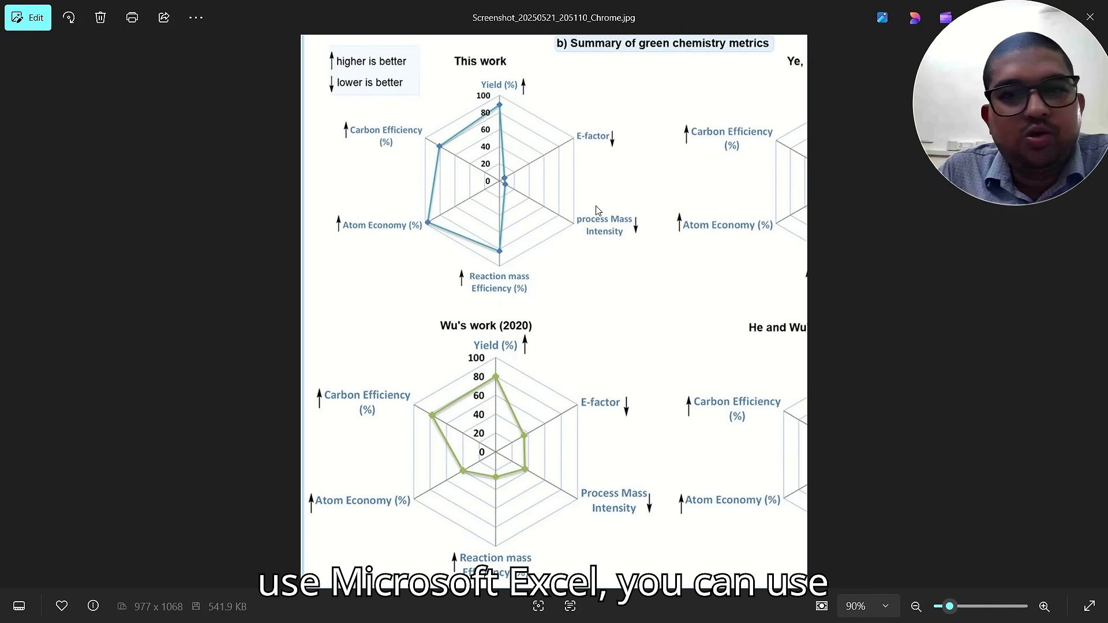
Close the reference screenshot and open chart-metavalent.xlsx to examine its compound data and the radar chart made from it
left_click(1089, 17)
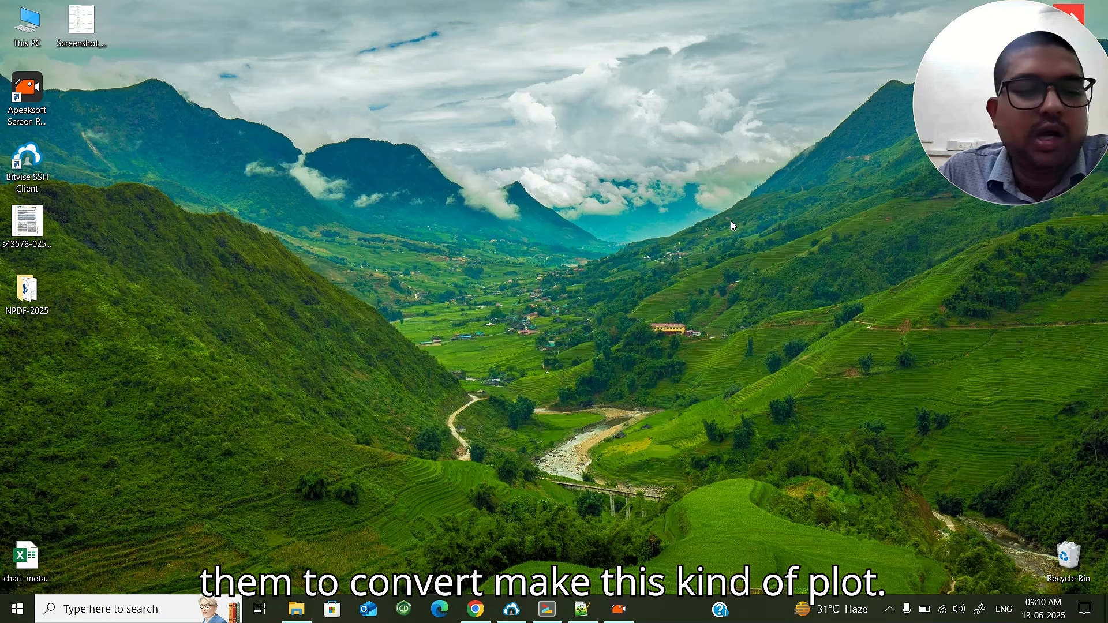
double_click(24, 555)
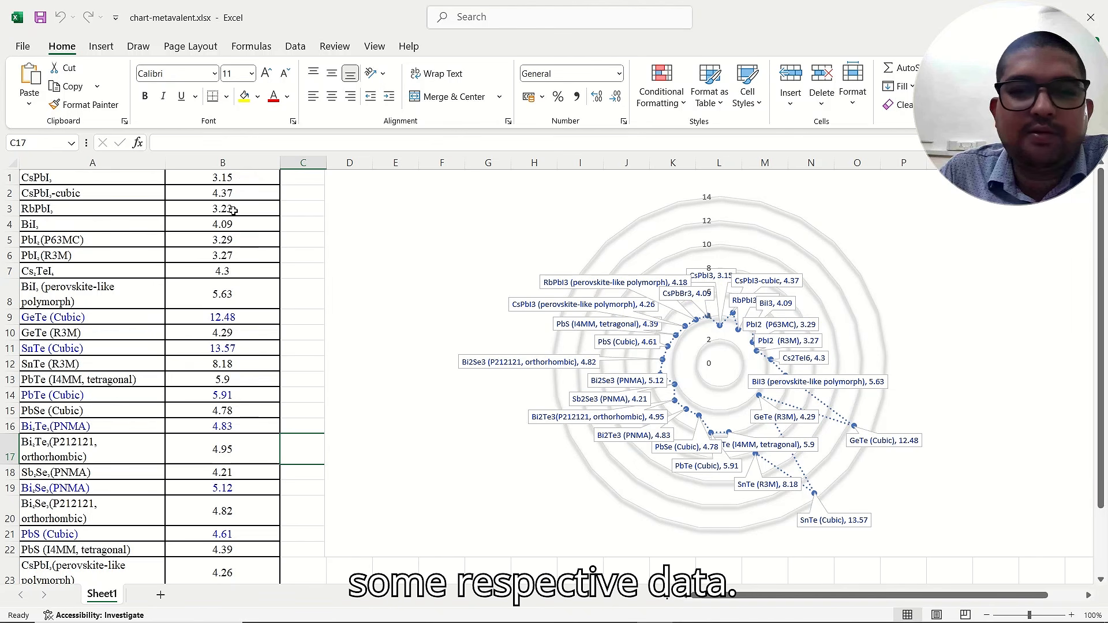
scroll(747, 303, "down", 3)
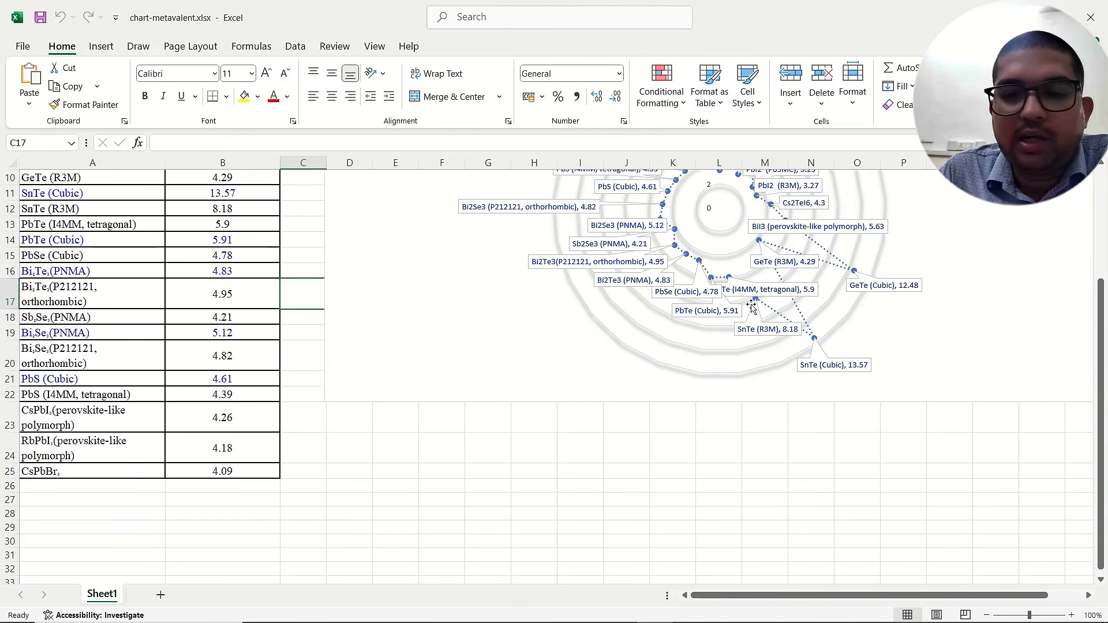
scroll(805, 337, "up", 2)
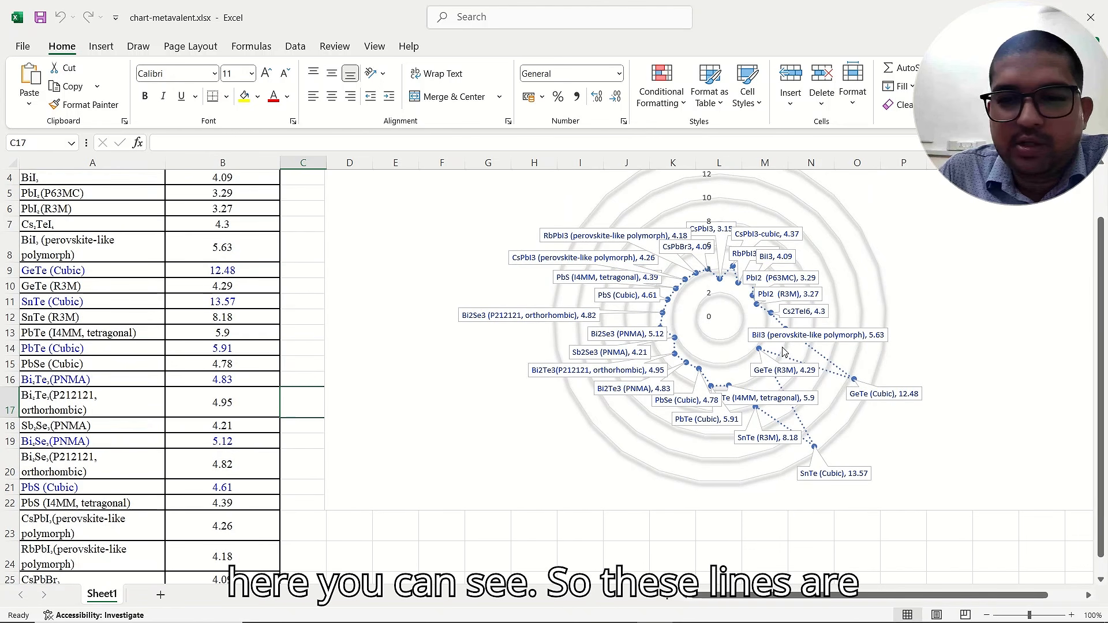
left_click(742, 370)
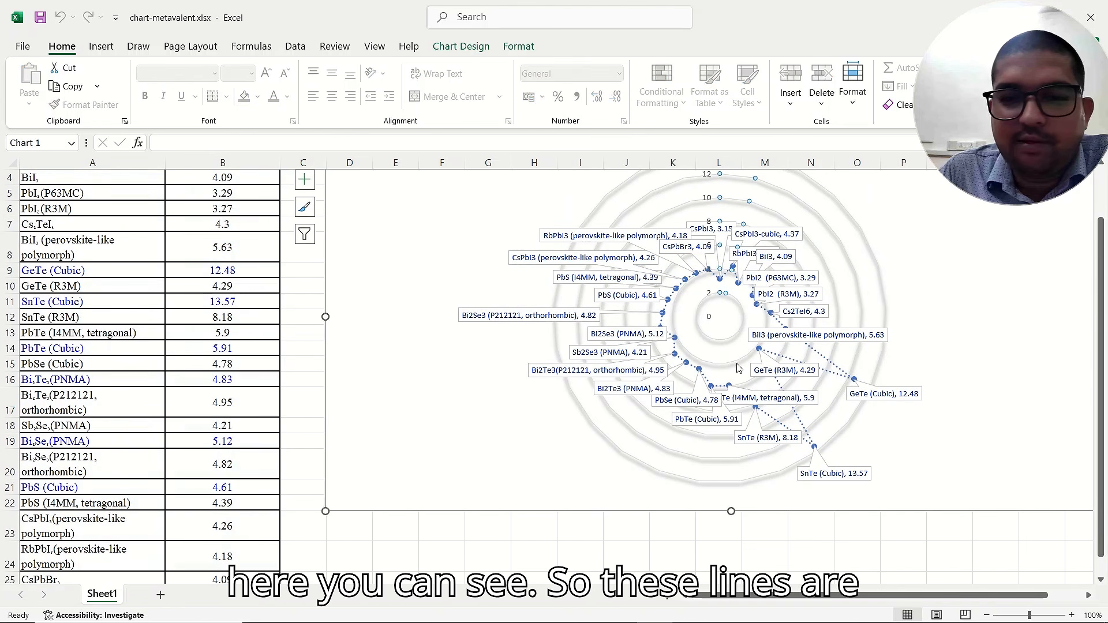
scroll(817, 375, "up", 1)
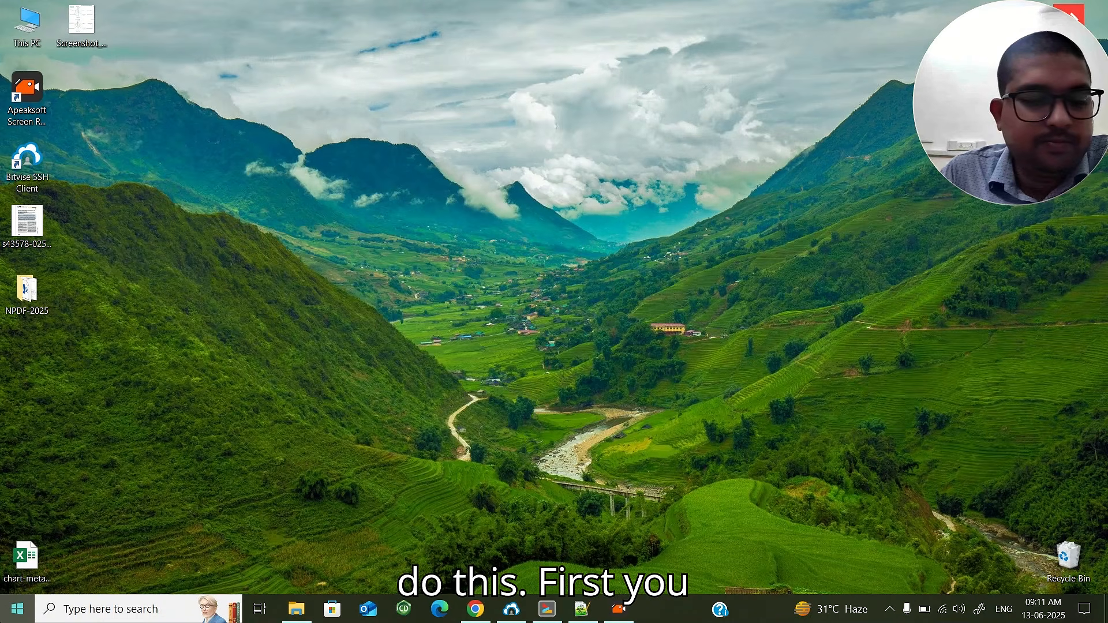
Start Excel and create a new blank workbook
key("super")
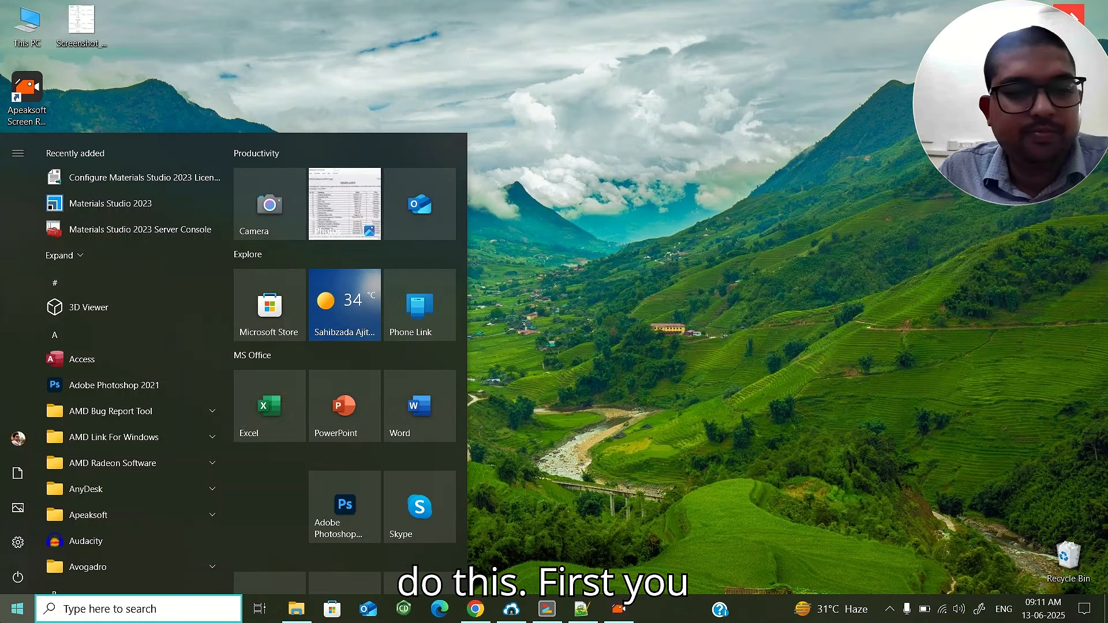
left_click(267, 403)
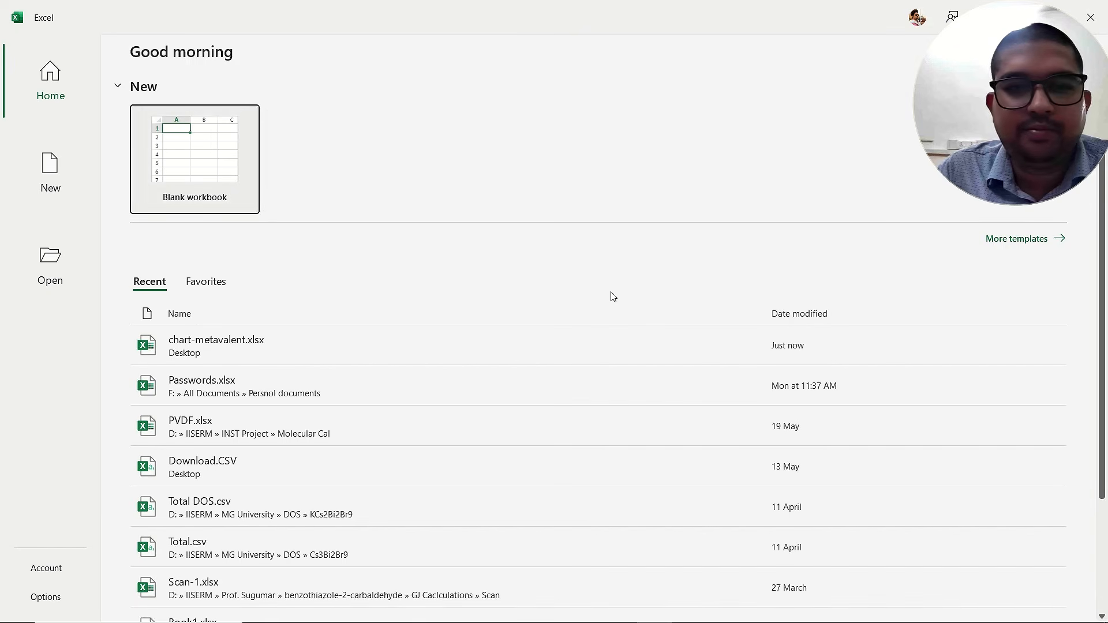
left_click(176, 142)
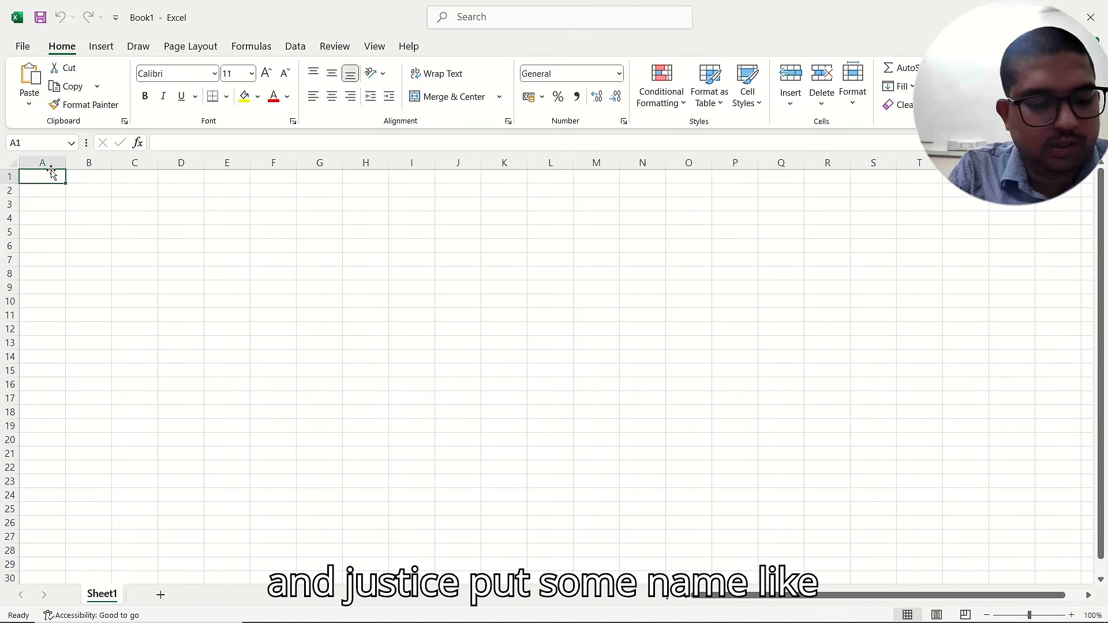
Enter the header Name in A1 and list four sample first names below it in A2:A5
type("Nm")
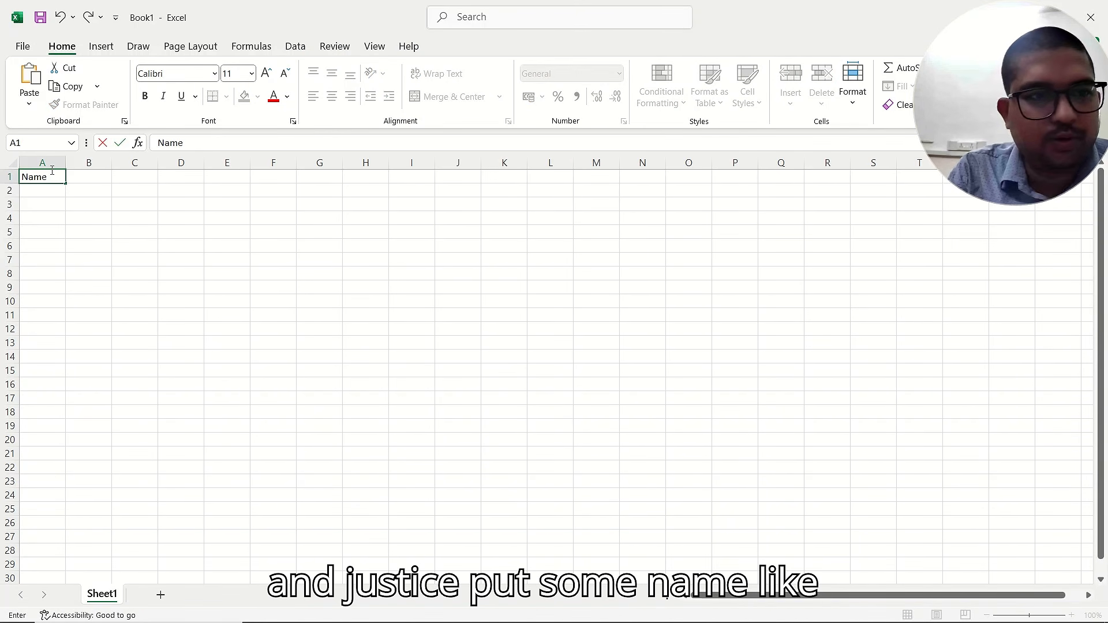
left_click(46, 193)
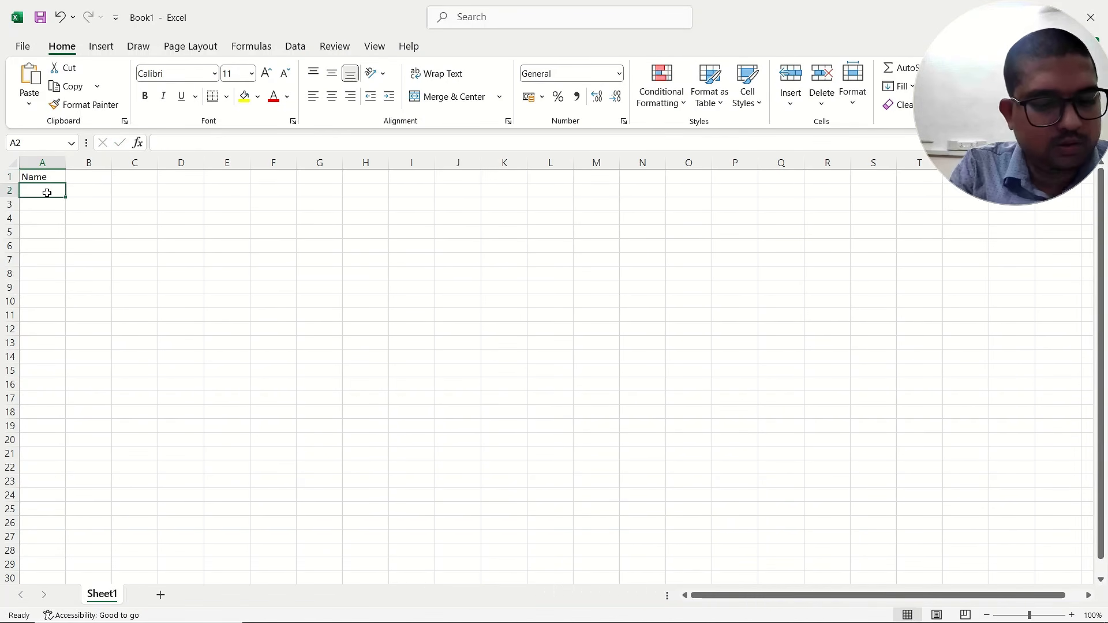
type("Ram")
key("Return")
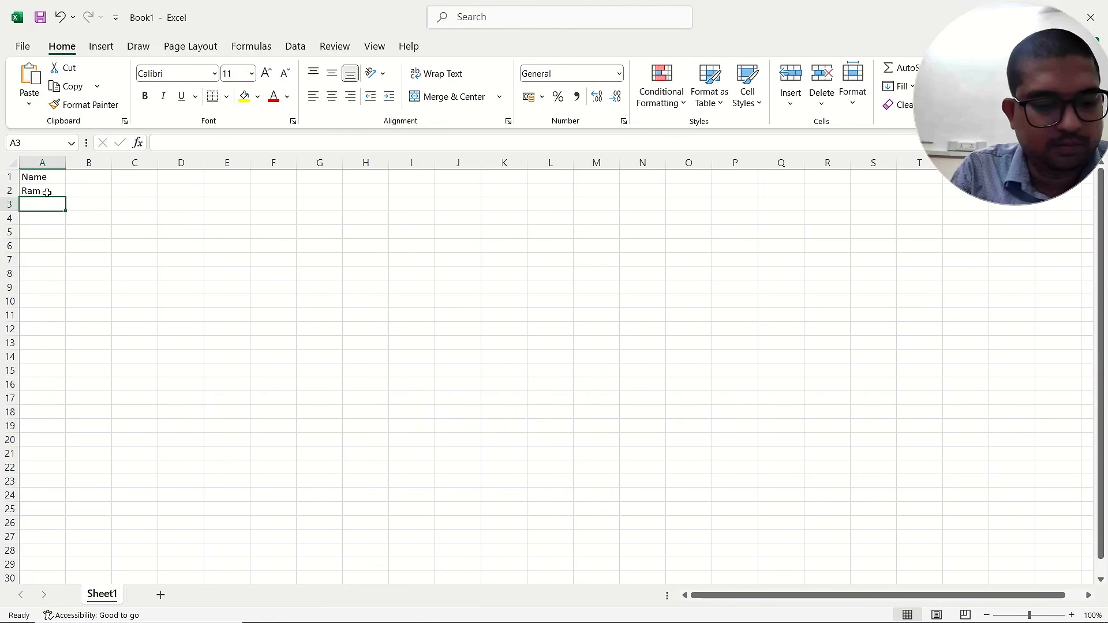
type("Shyam")
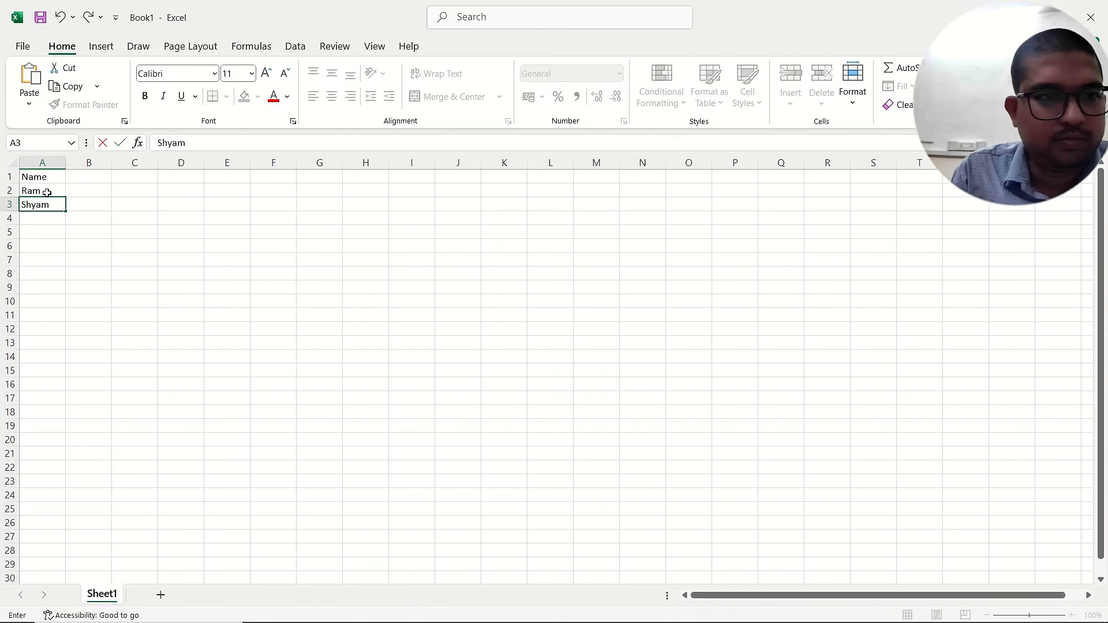
left_click(43, 215)
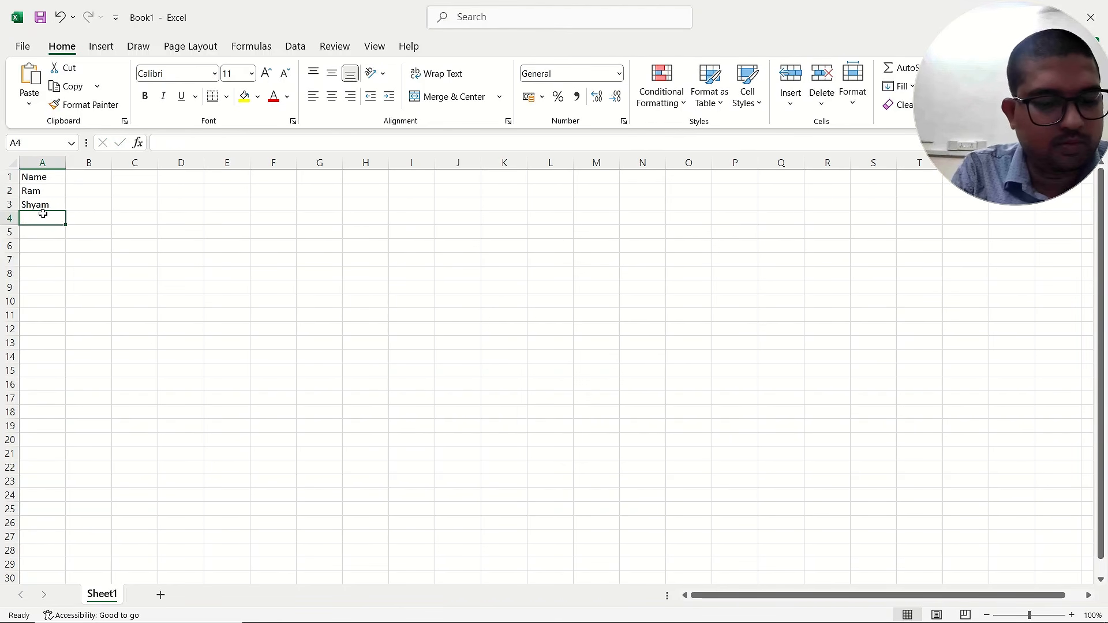
type("Riya")
key("Return")
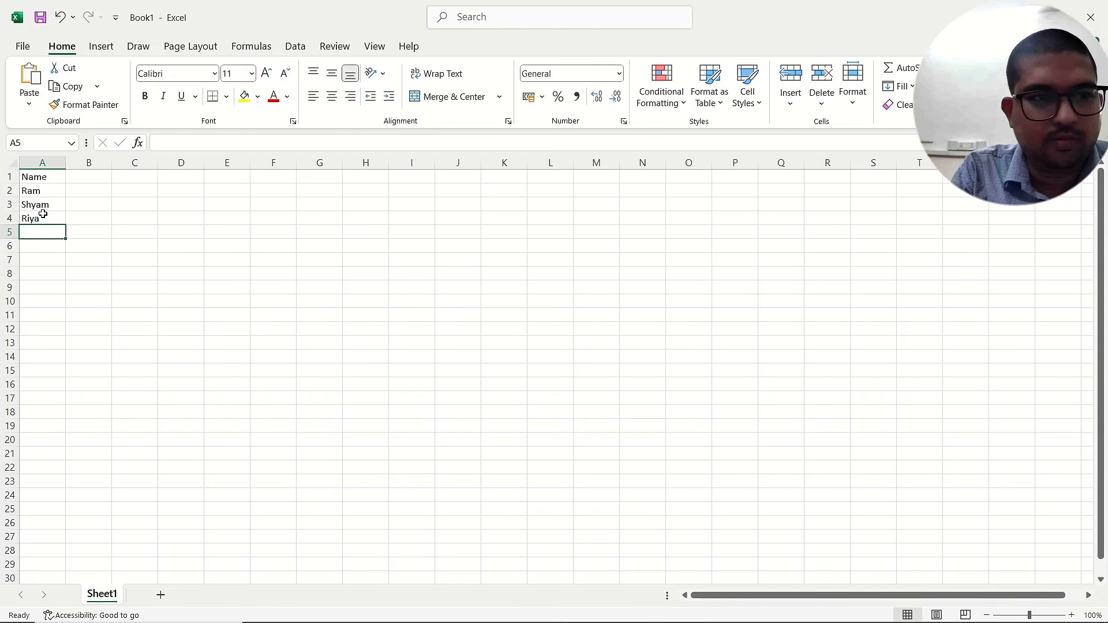
type("Ge")
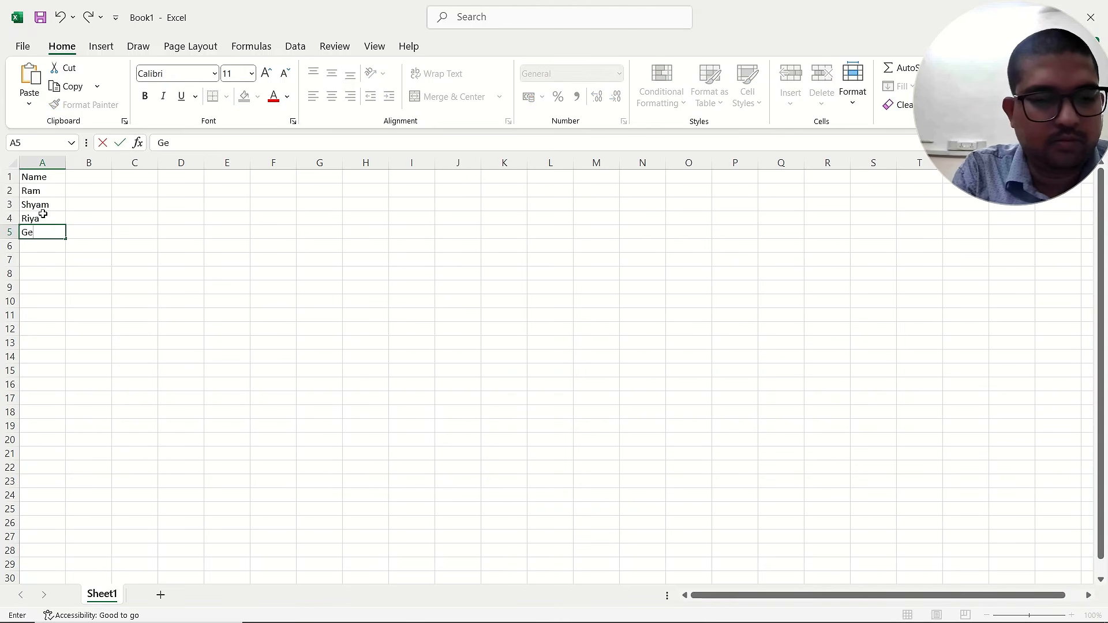
type("eta")
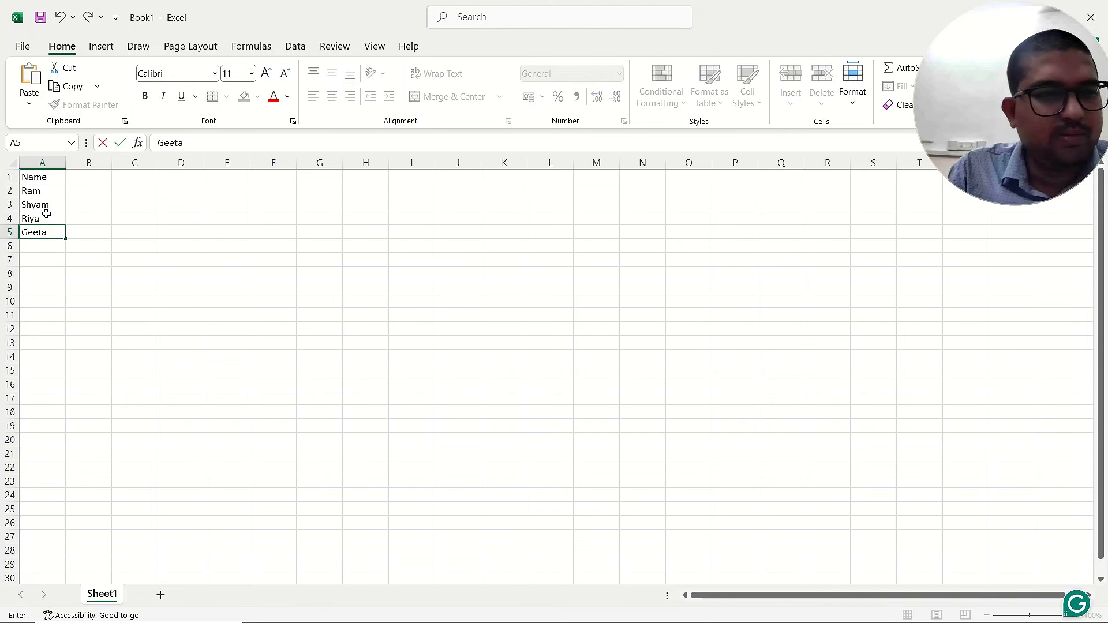
Enter the header Age in B1 and the values 20, 26, 12 and 30 in B2:B5
left_click(89, 176)
type("A")
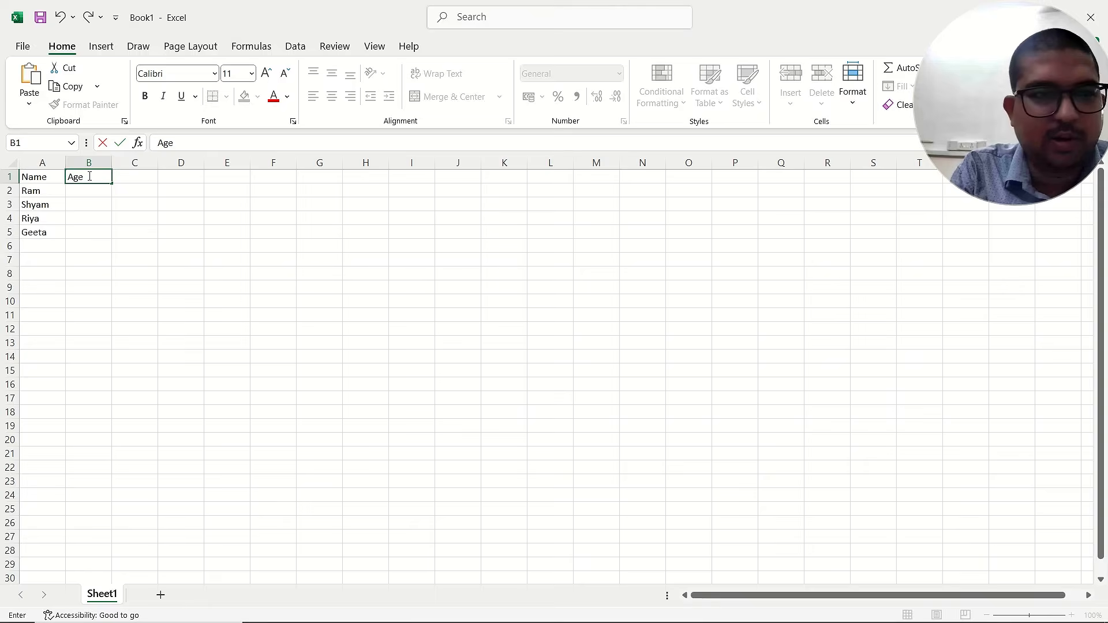
type("ge")
left_click(82, 191)
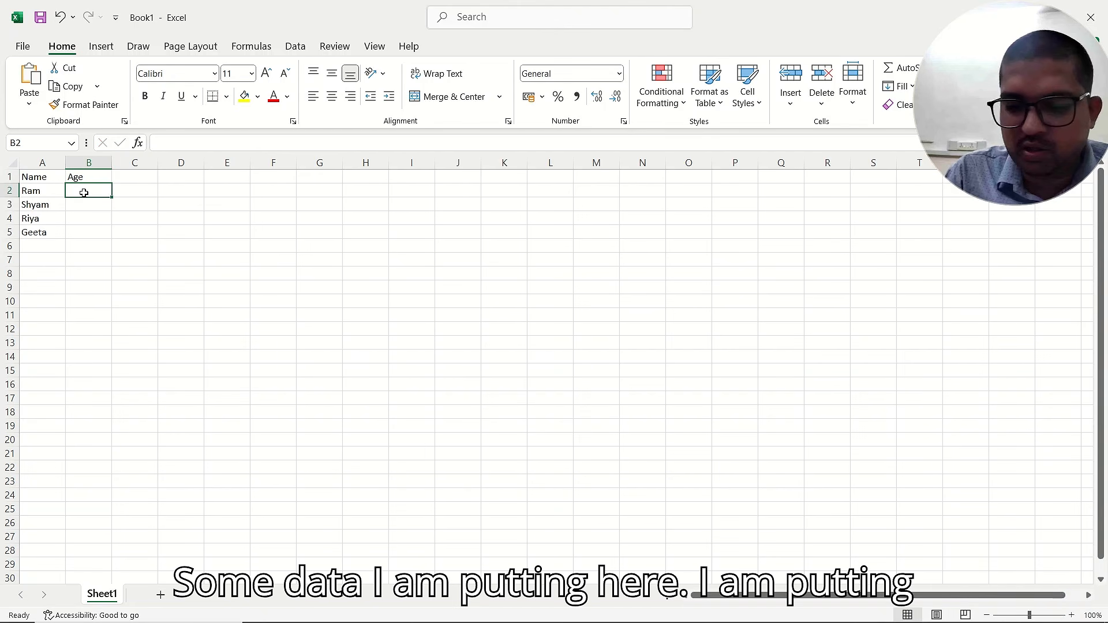
type("20")
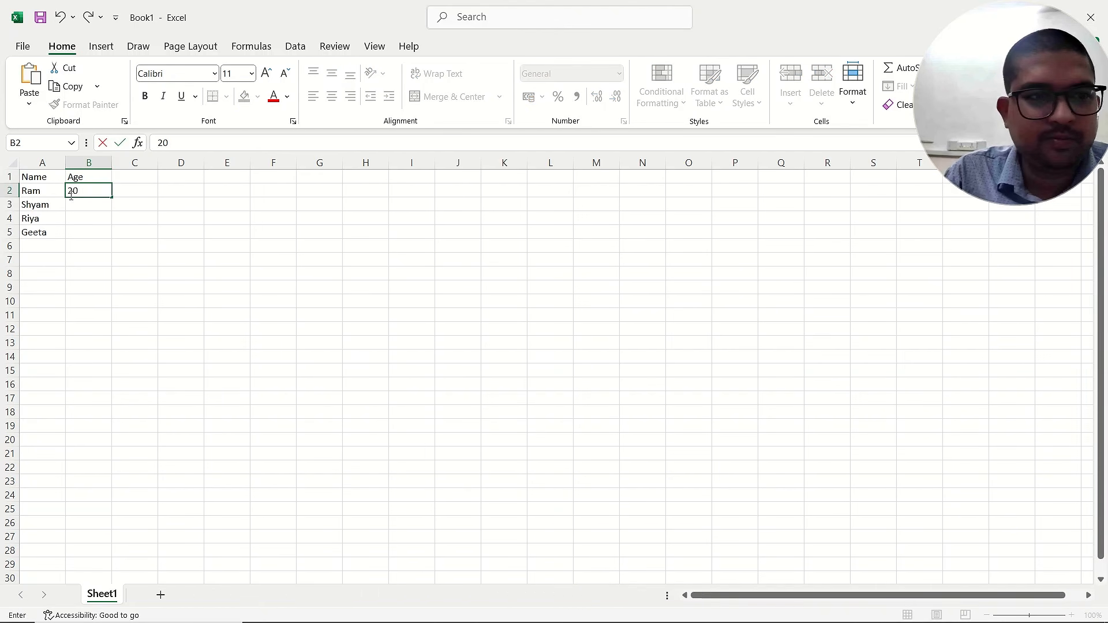
left_click(93, 206)
type("26")
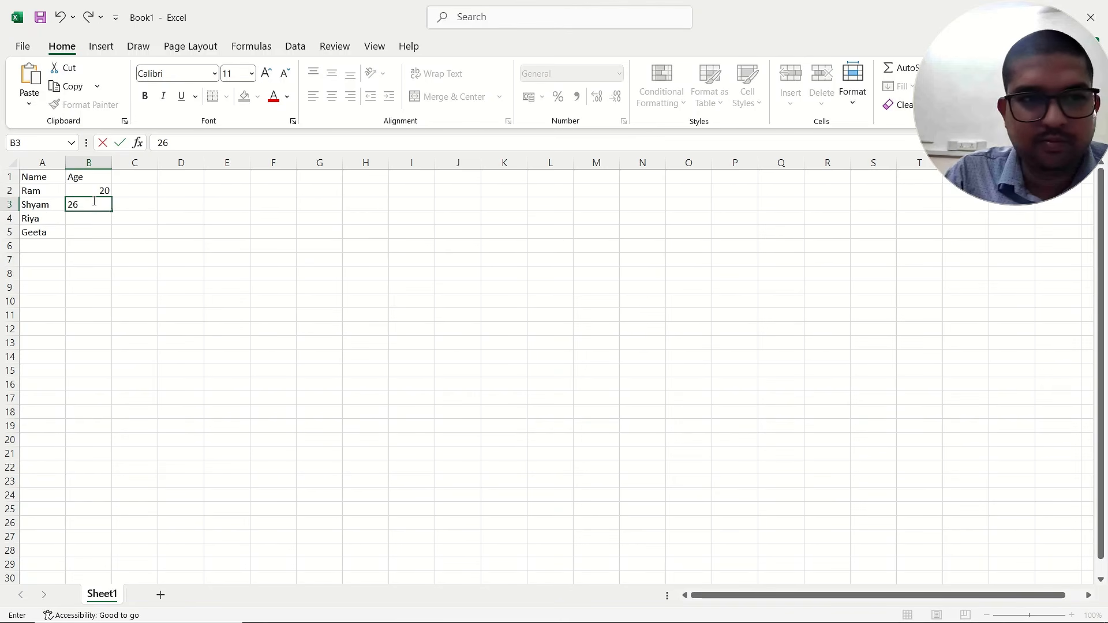
left_click(87, 223)
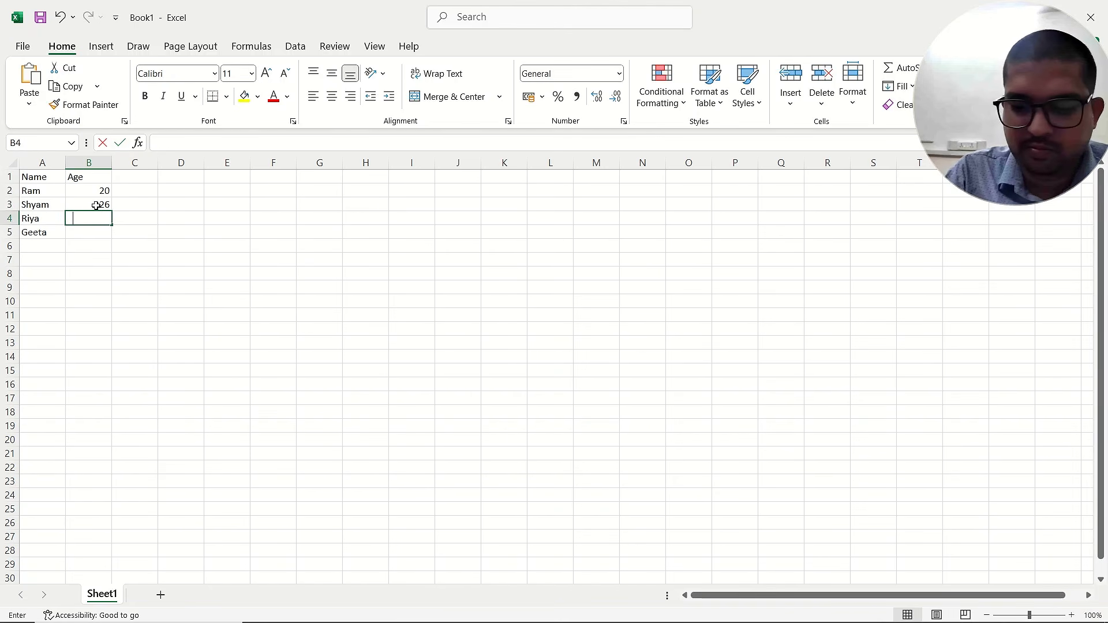
type("12")
left_click(85, 230)
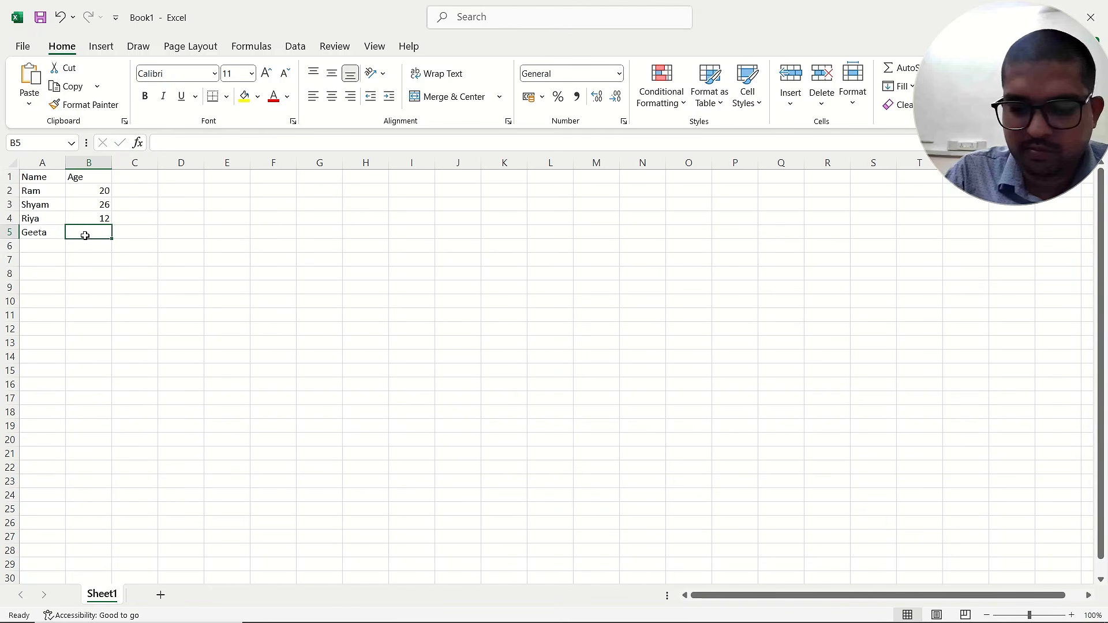
type("30")
left_click(220, 248)
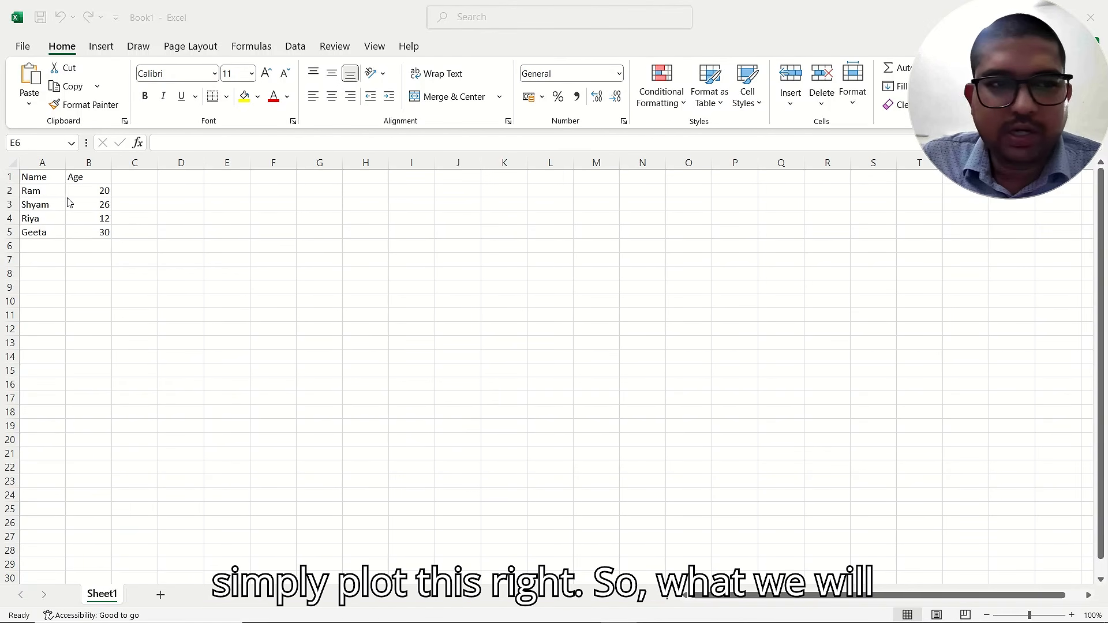
Select the data in A2:B5 and choose the Radar chart type for a new chart
left_click(31, 190)
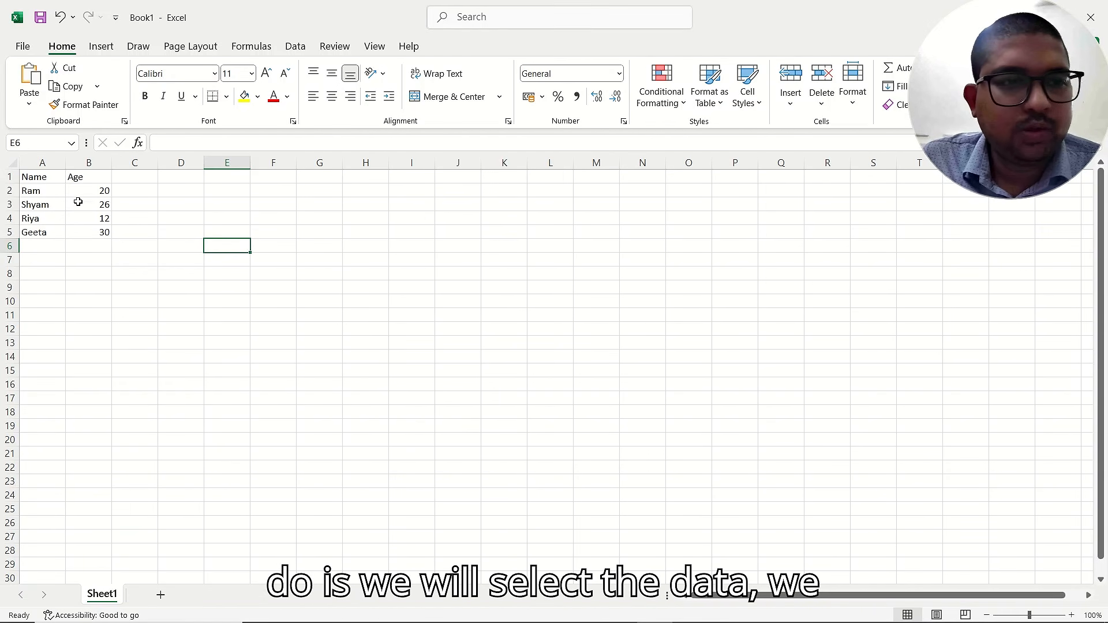
left_click(37, 192)
left_click_drag(38, 191, 101, 231)
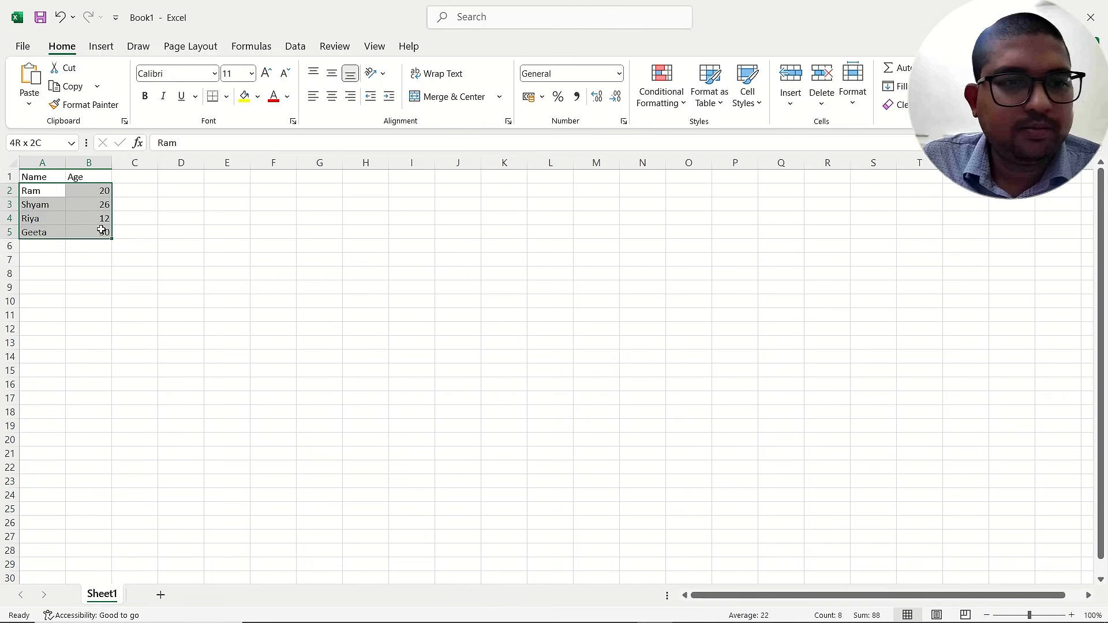
left_click(102, 46)
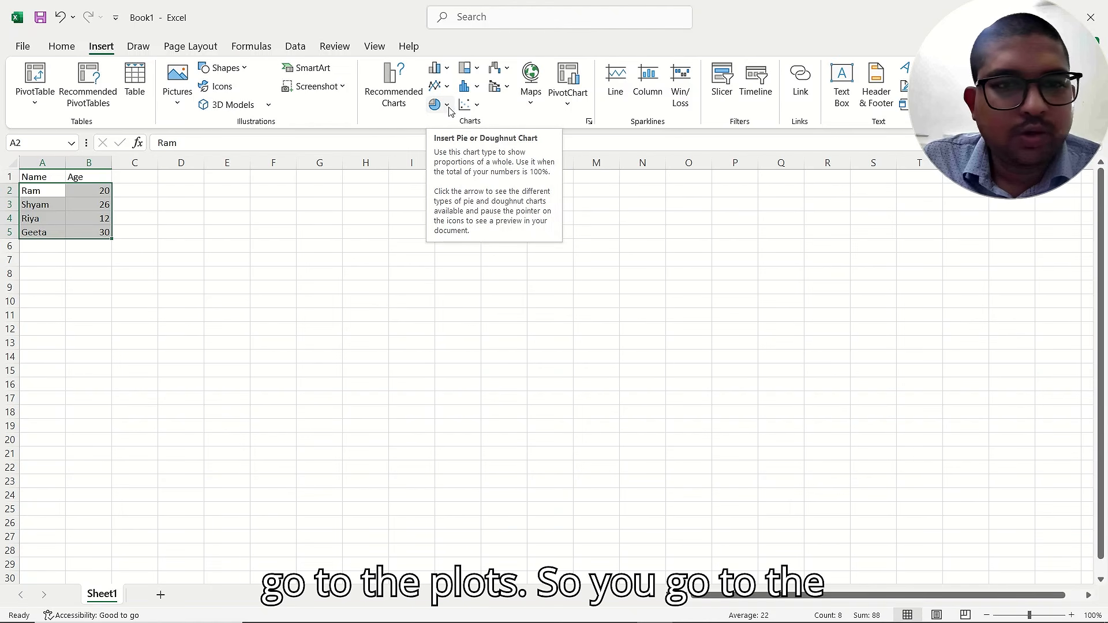
left_click(478, 105)
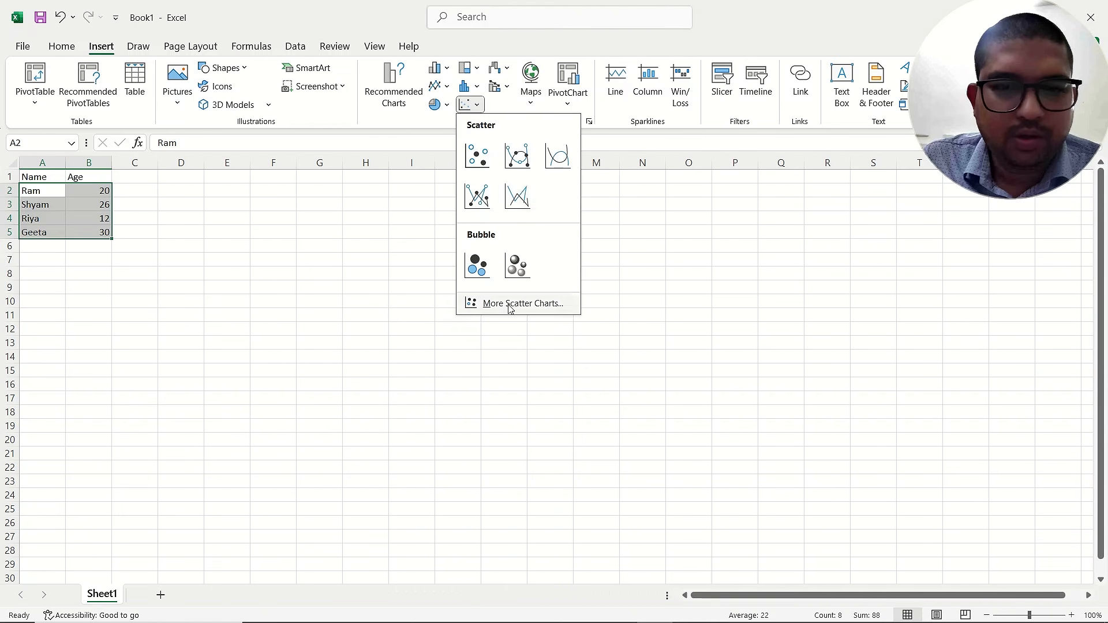
left_click(506, 69)
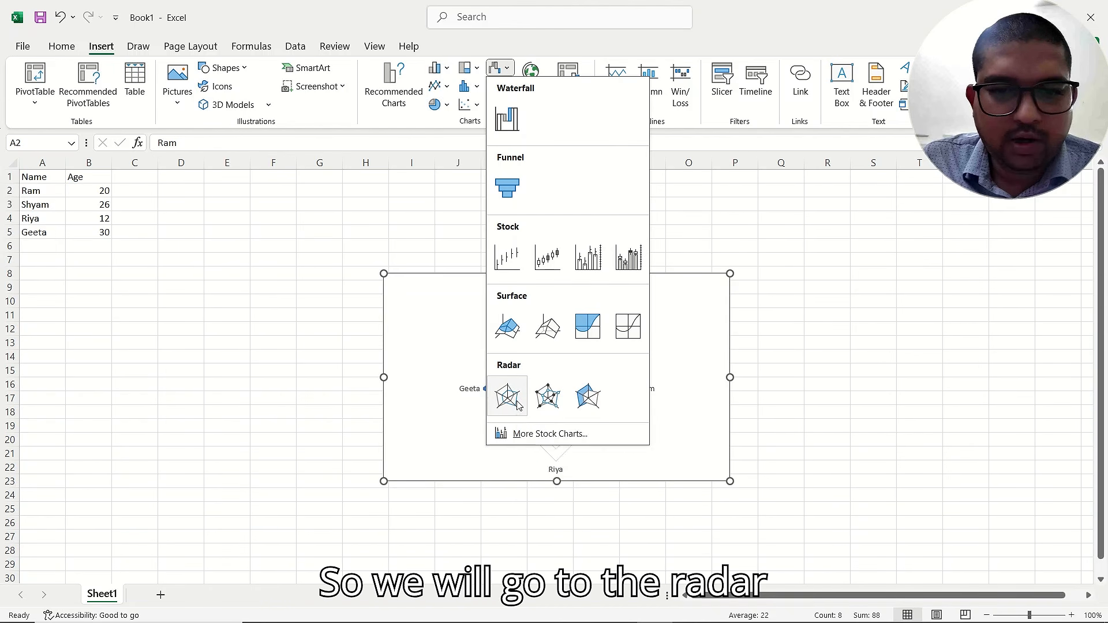
left_click(507, 436)
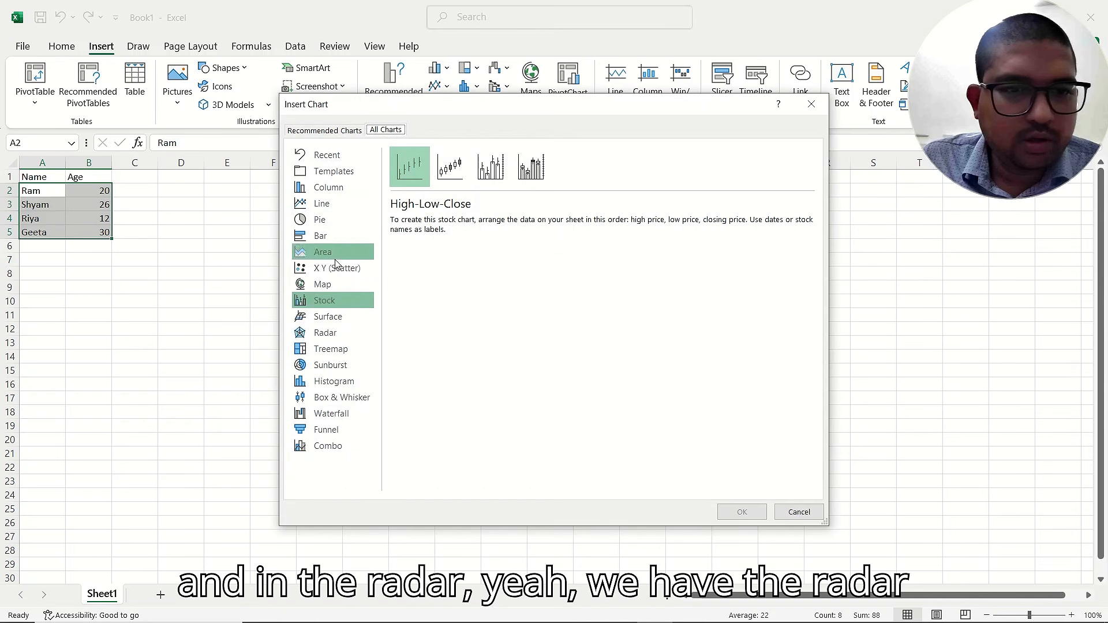
left_click(332, 334)
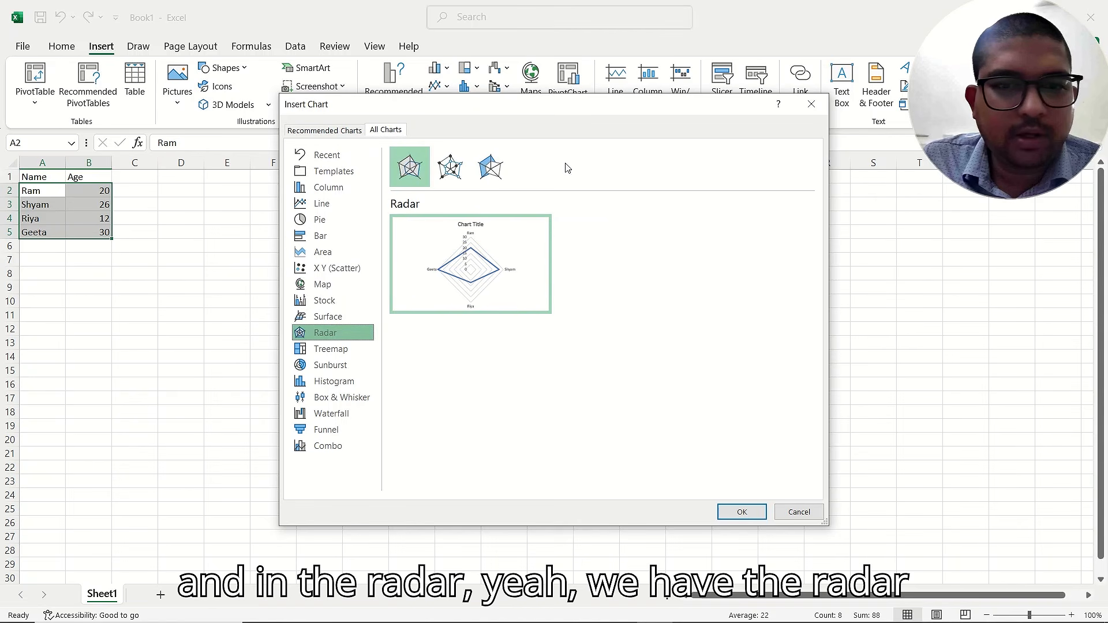
Compare the radar chart variants and insert a Radar with Markers chart from the selected data
left_click(456, 171)
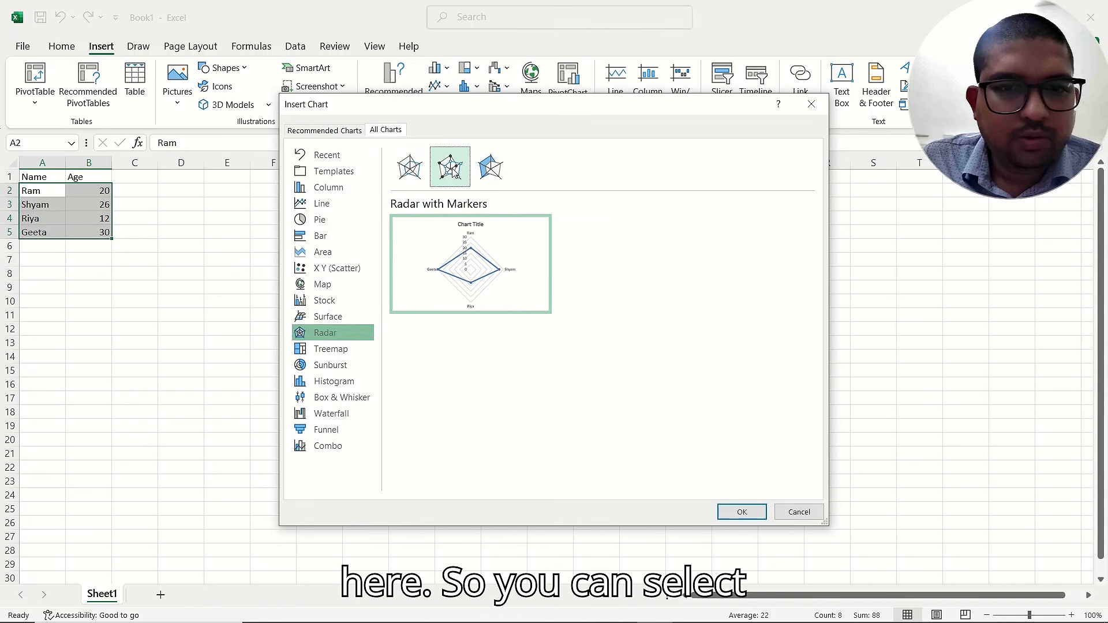
left_click(495, 172)
left_click(409, 168)
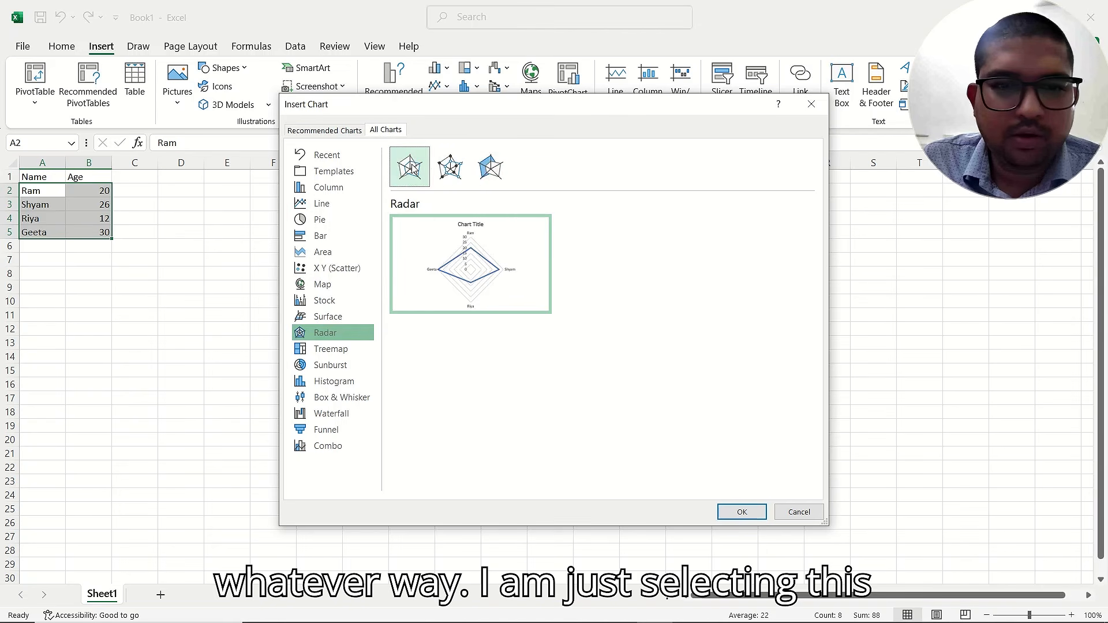
mouse_move(487, 231)
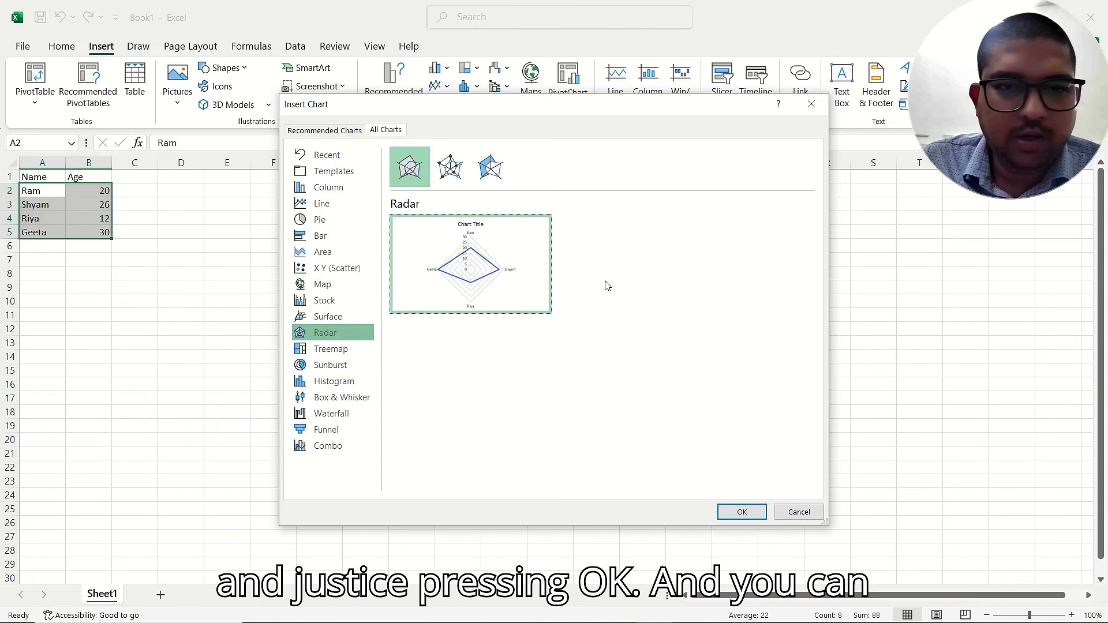
left_click(494, 167)
left_click(450, 168)
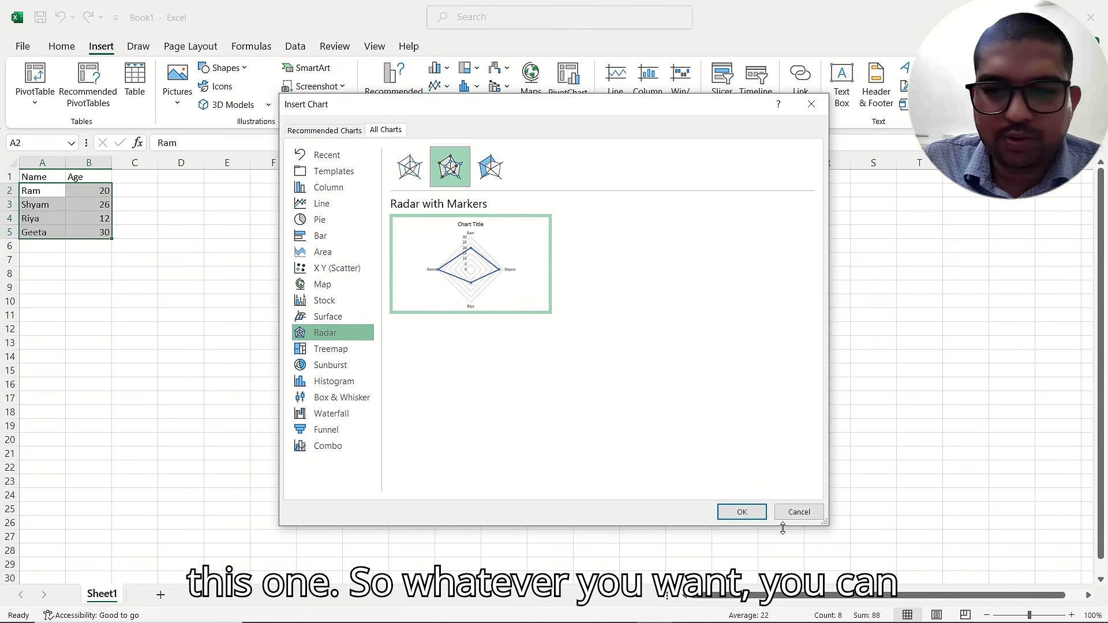
left_click(754, 514)
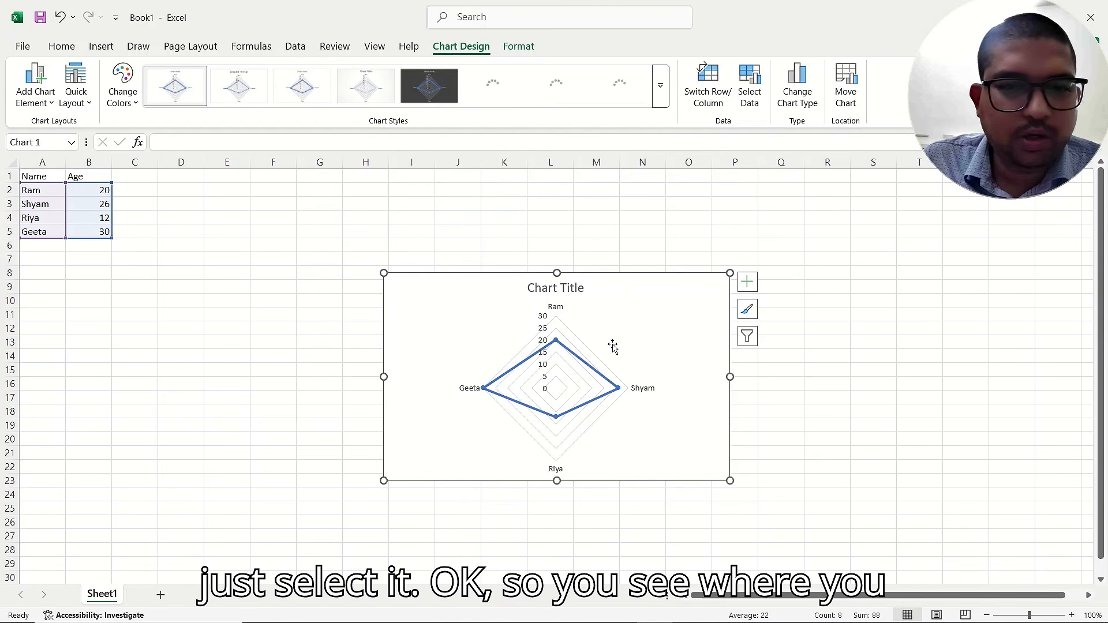
Delete the chart title and enlarge the radar chart upward to row 2 and sideways to column Q
left_click_drag(557, 273, 556, 202)
left_click(576, 216)
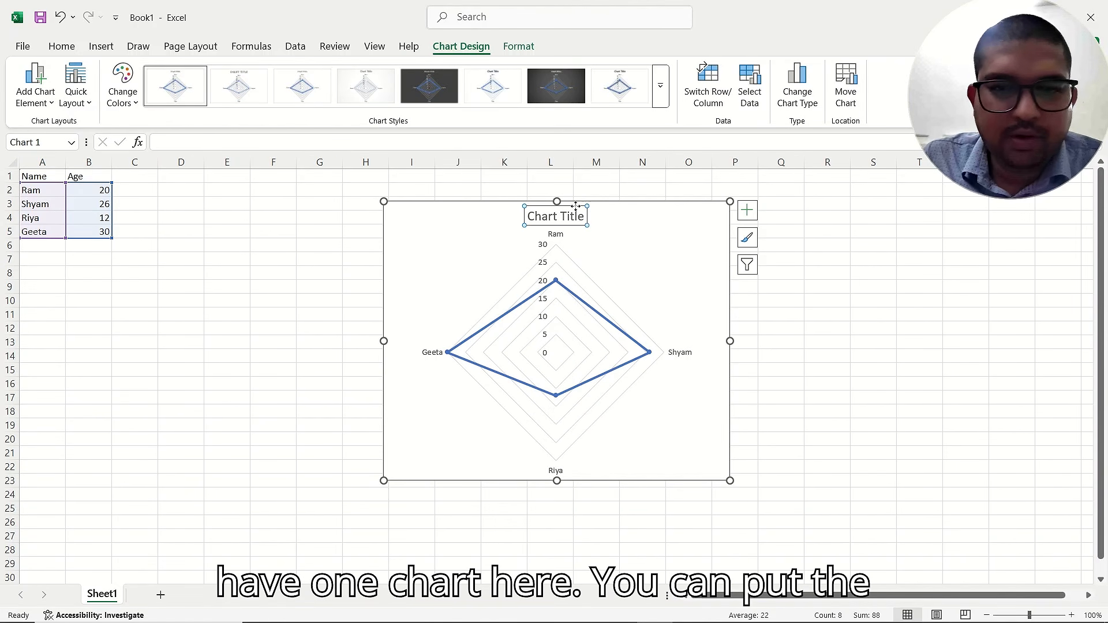
key("Delete")
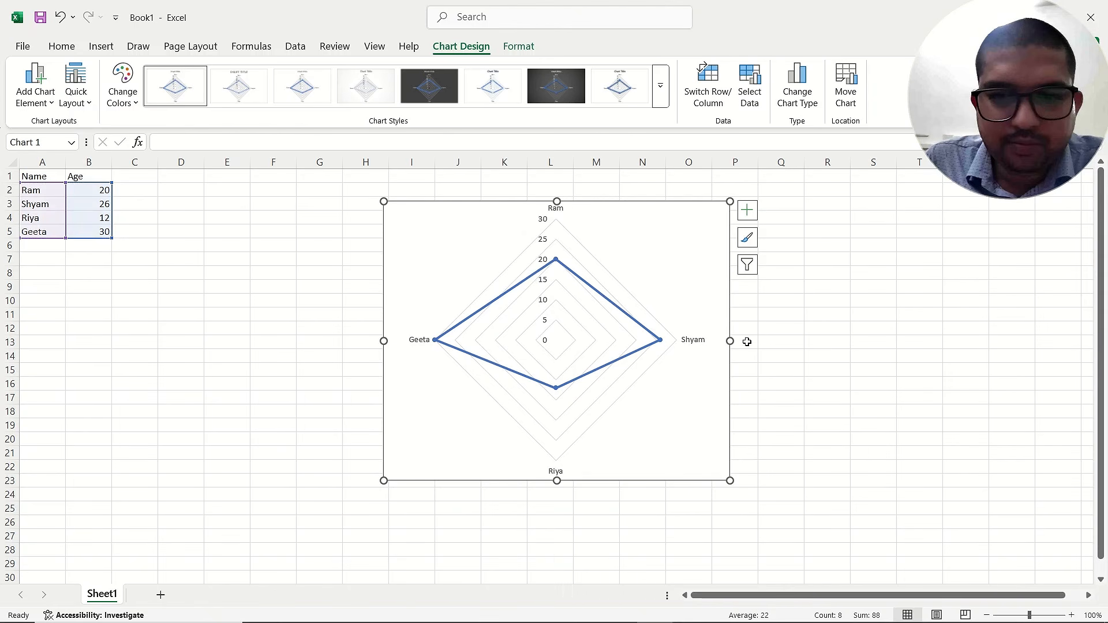
left_click_drag(730, 341, 806, 317)
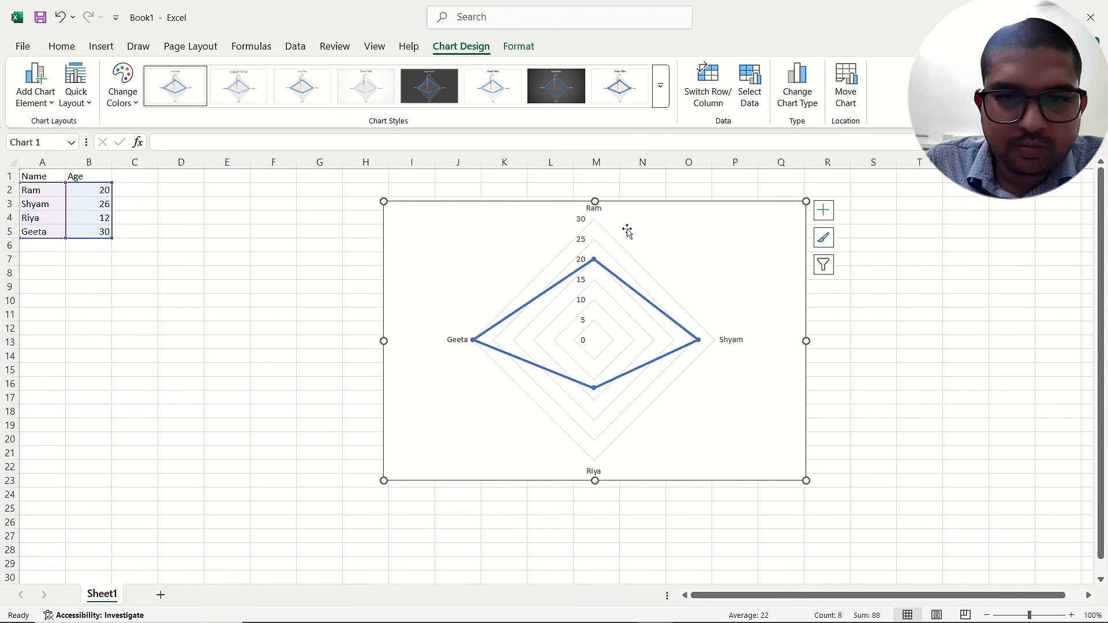
left_click_drag(598, 199, 595, 187)
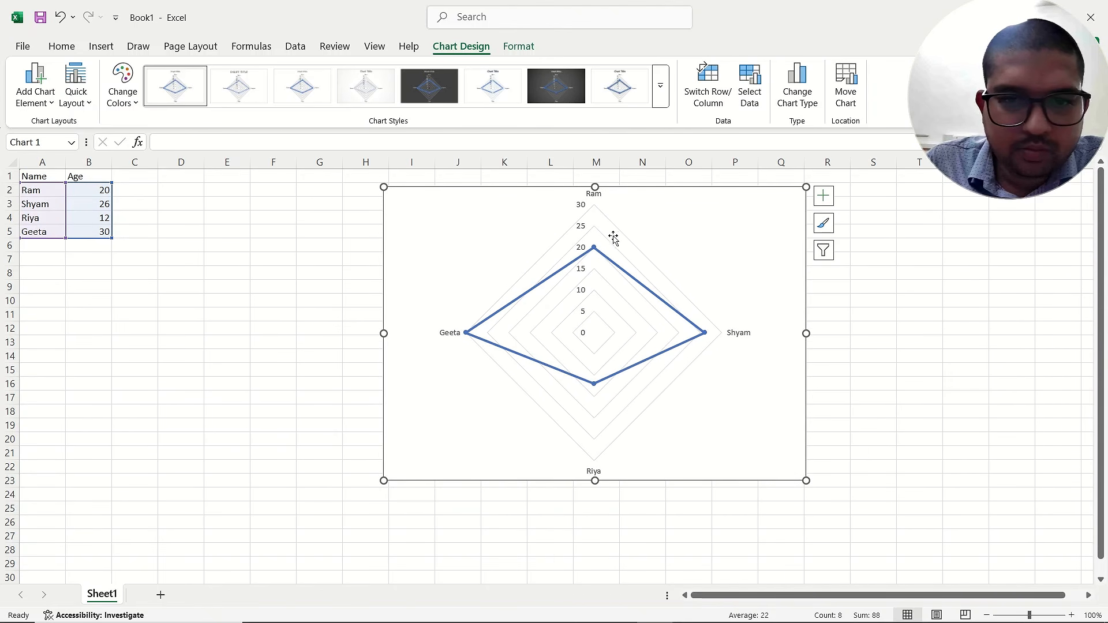
Apply the dark grey chart style with the glowing blue line to the radar chart and deselect it
left_click(615, 249)
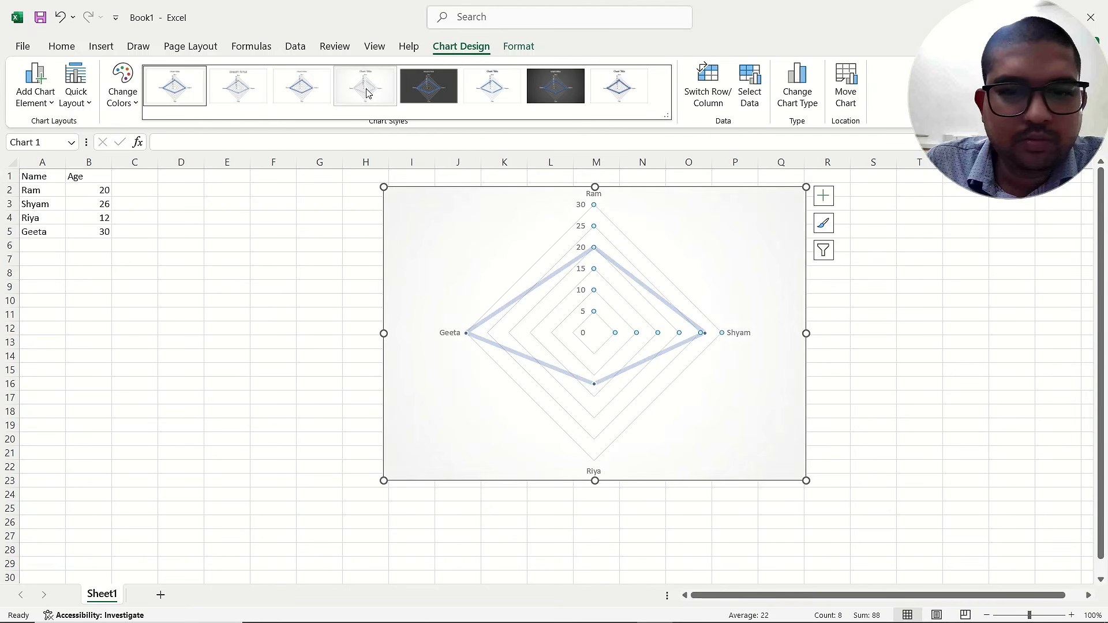
left_click(429, 86)
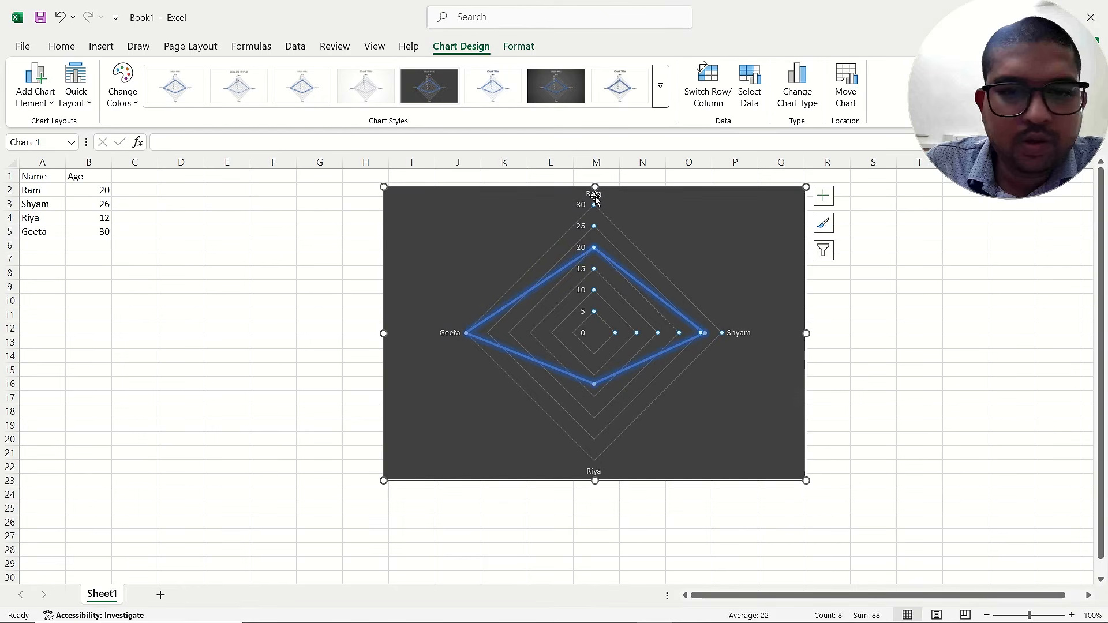
left_click(933, 343)
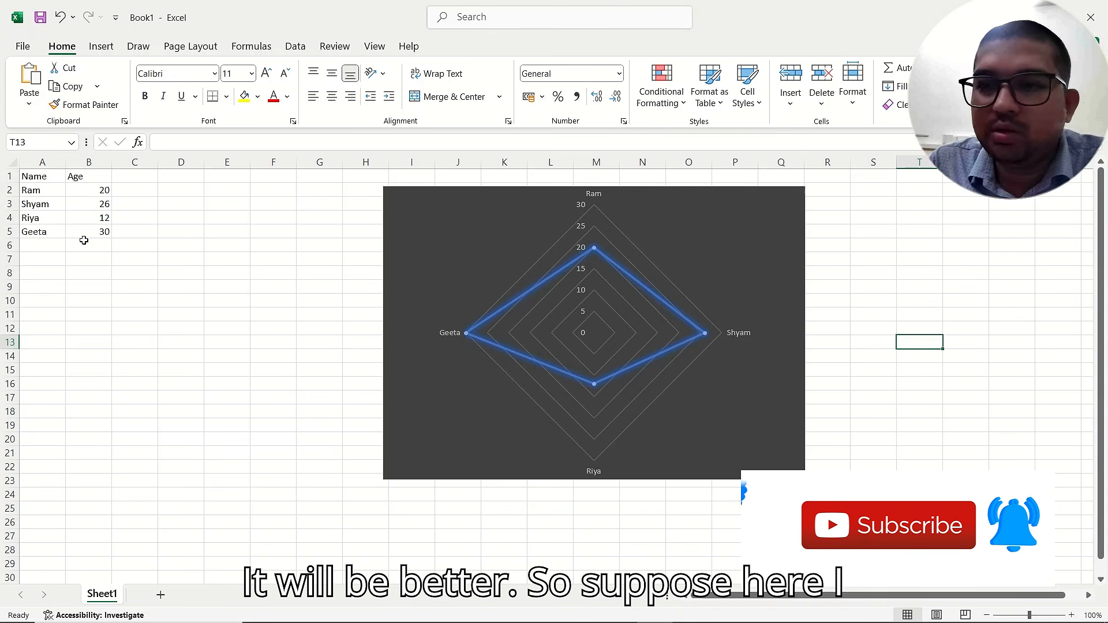
Open the desktop workbook chart-metavalent.xlsx and maximize its window
left_click_drag(898, 33, 849, 46)
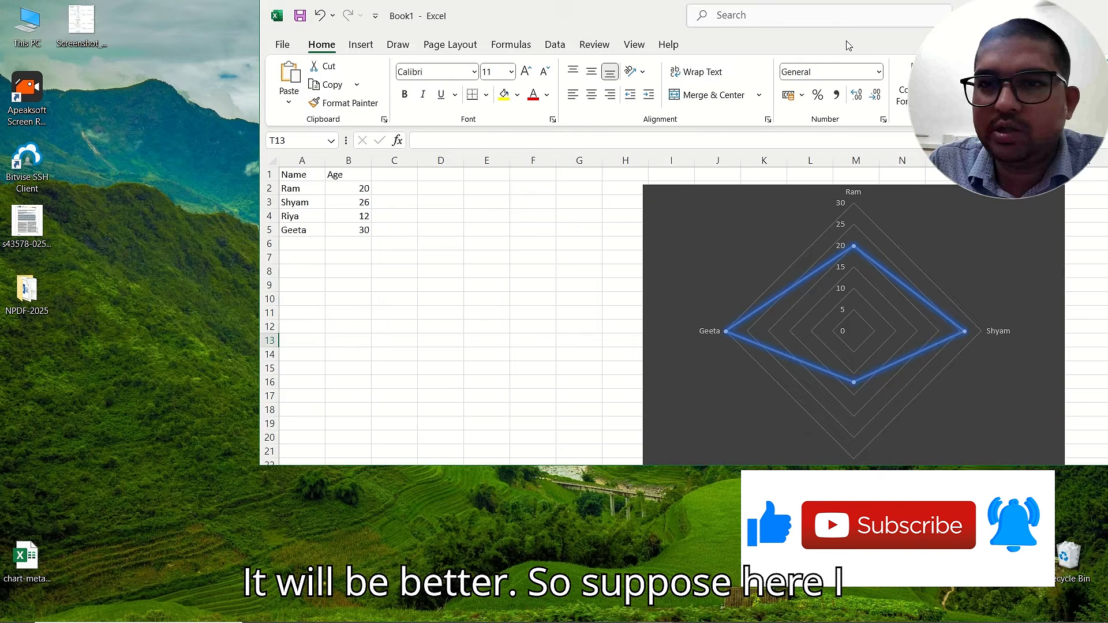
left_click(25, 563)
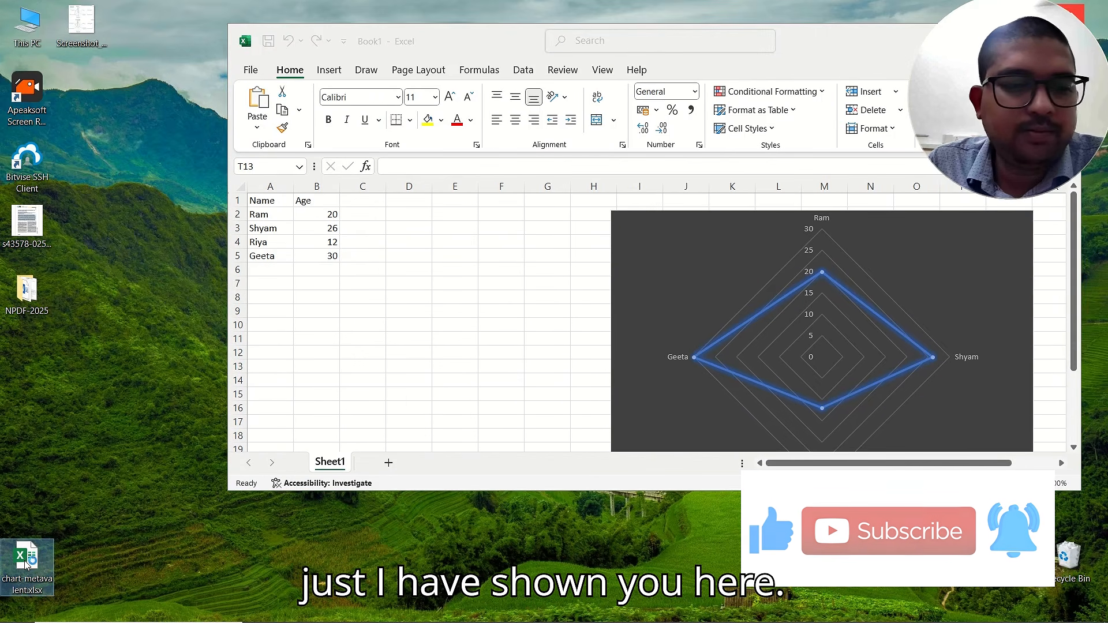
double_click(26, 563)
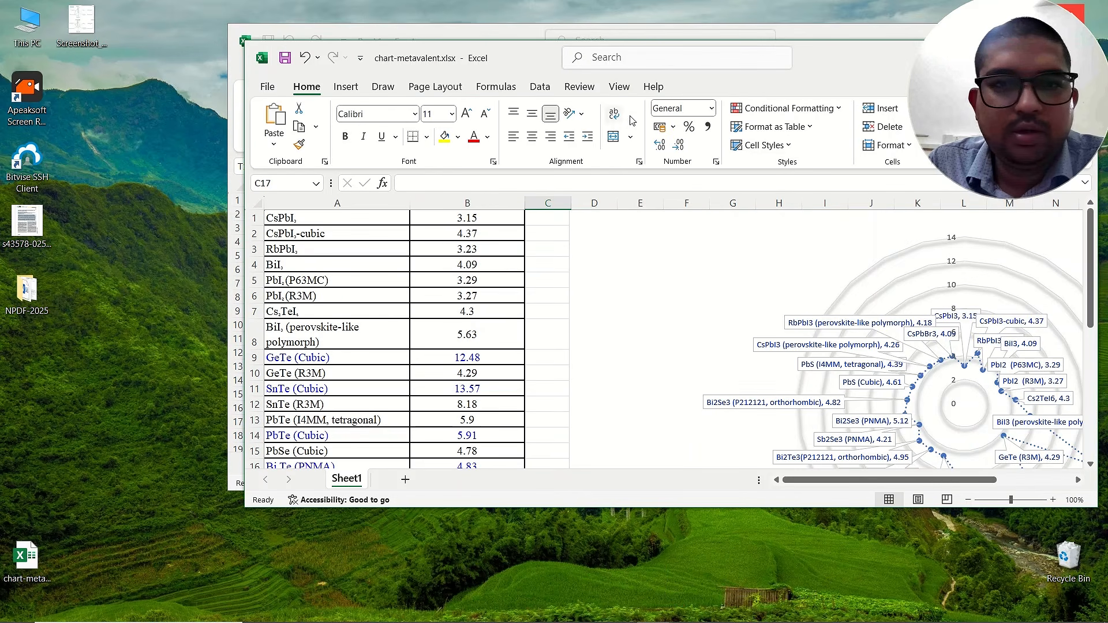
double_click(850, 67)
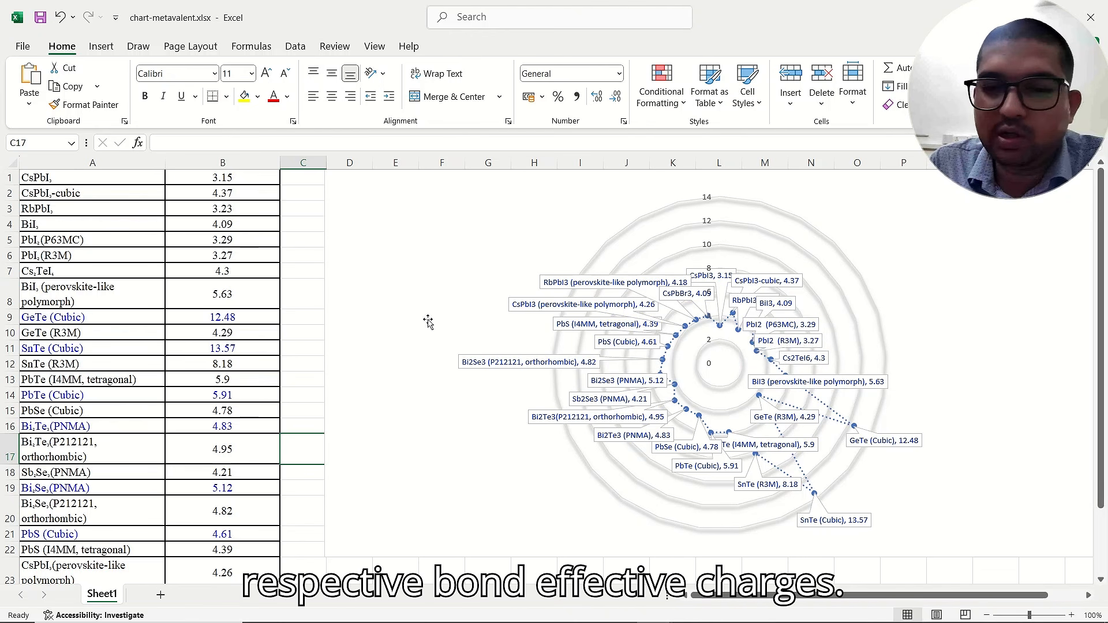
Review the compound table and its radar chart, and open the format settings for the chart's value axis
scroll(739, 346, "down", 1)
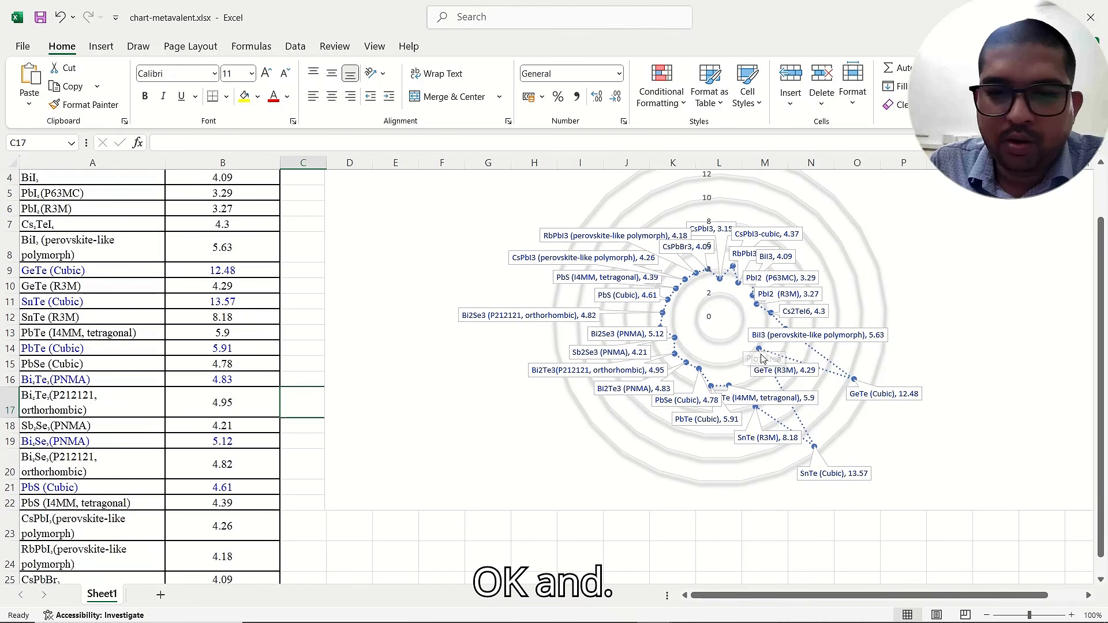
scroll(729, 373, "down", 2)
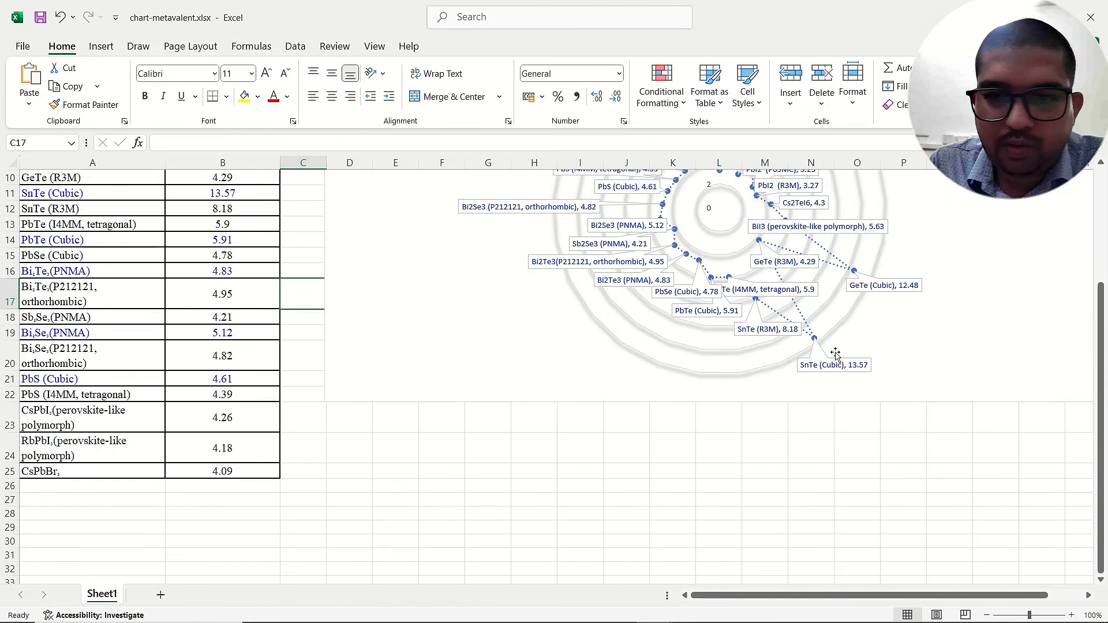
scroll(866, 363, "up", 2)
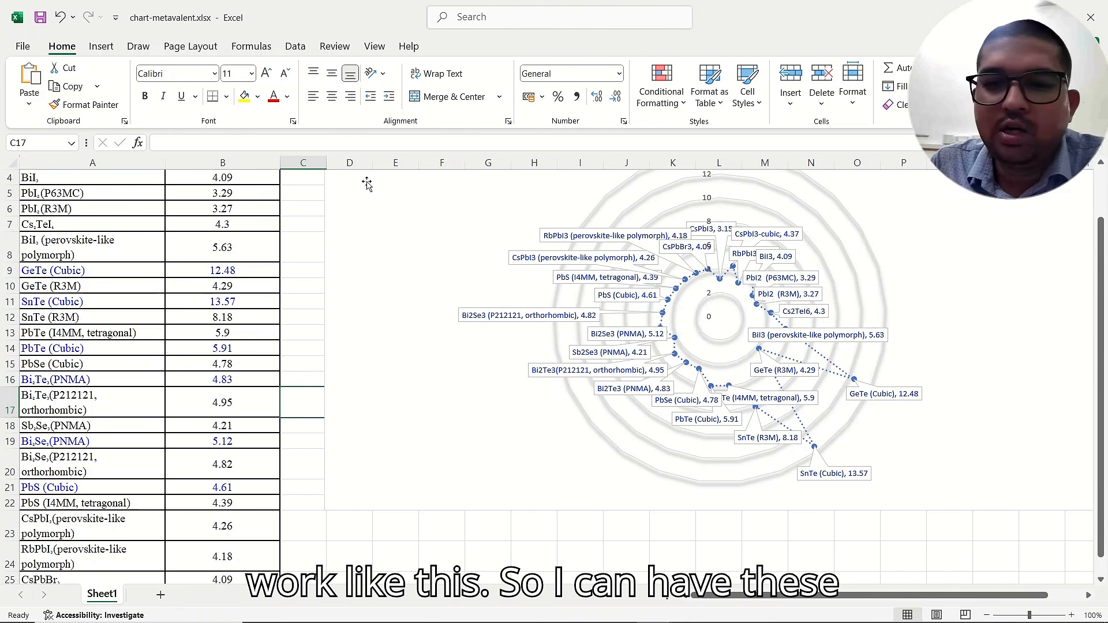
left_click(777, 191)
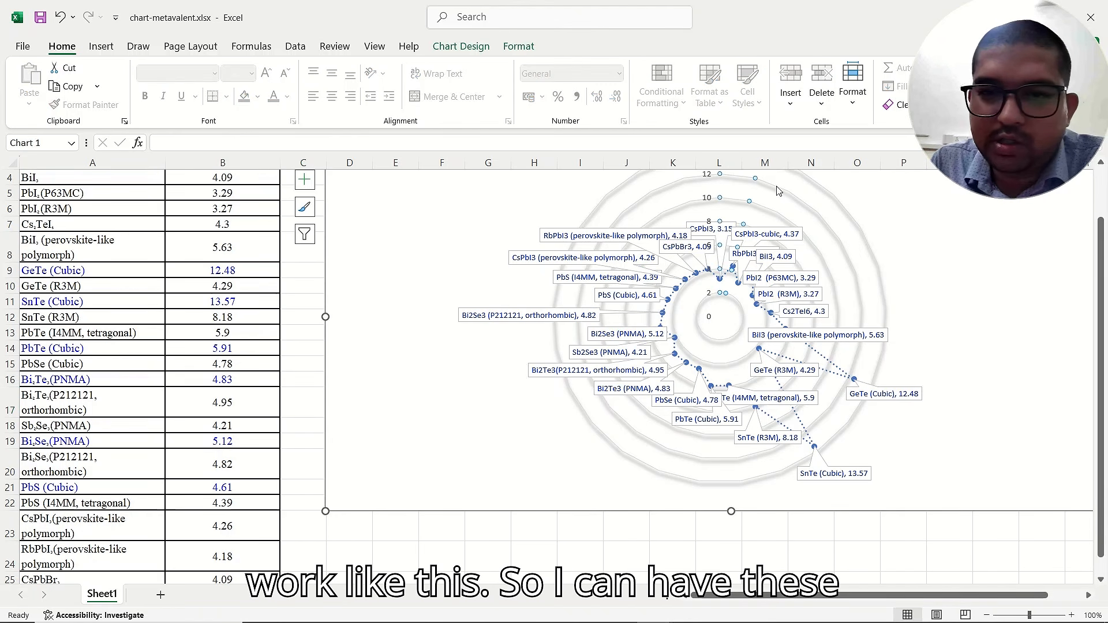
right_click(776, 191)
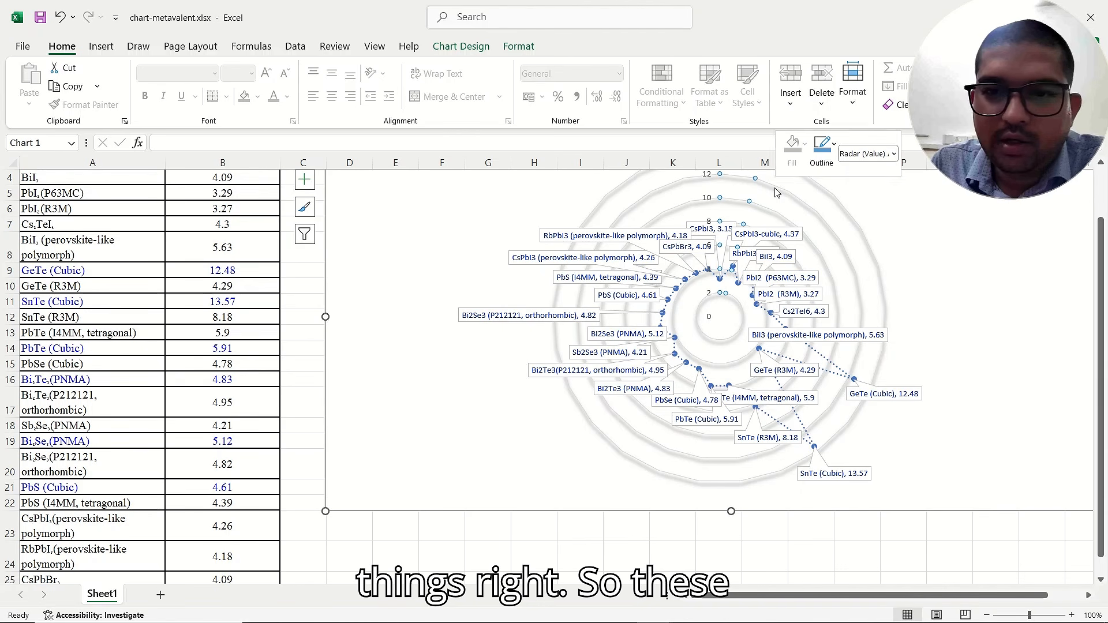
left_click(829, 328)
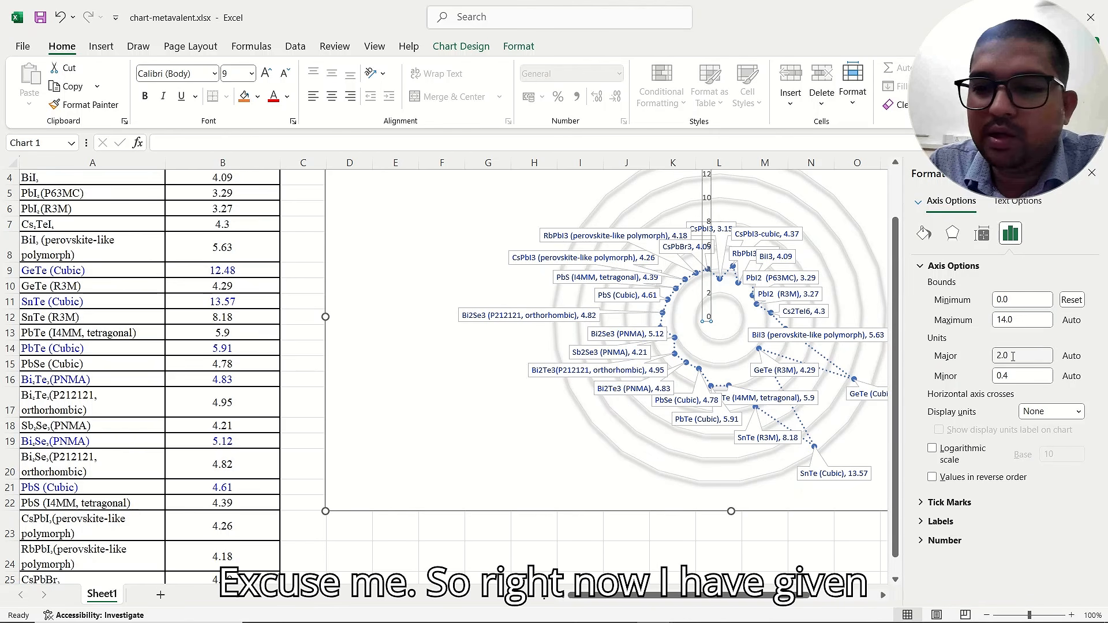
Set the major unit of the radar chart's value axis to 3
double_click(1008, 356)
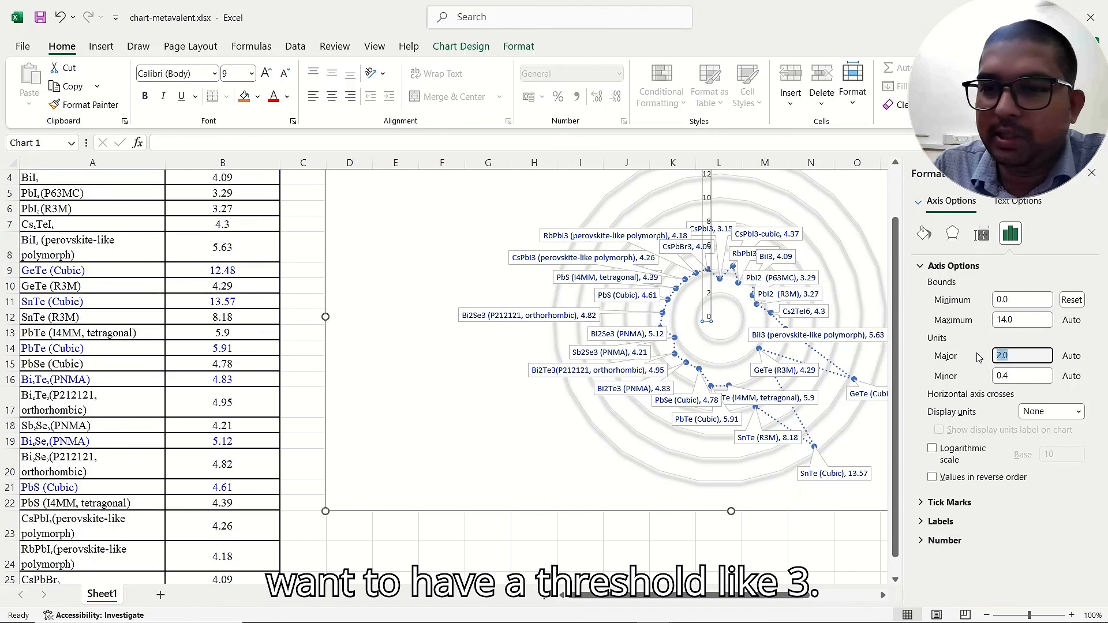
type("3")
key("Return")
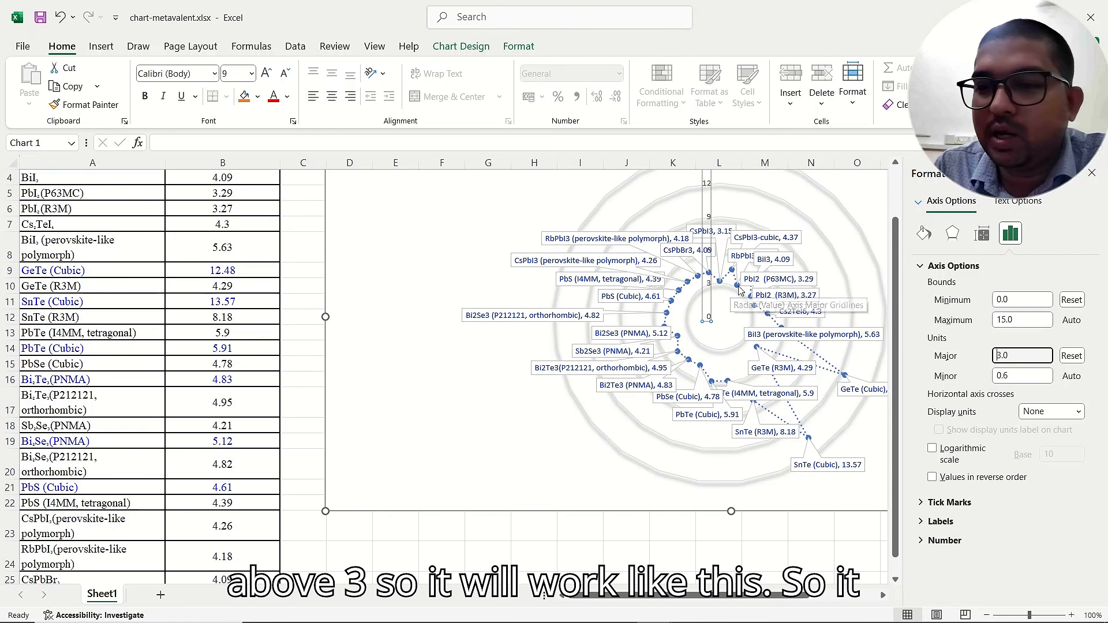
Set the major unit of the radar chart's value axis to 4
double_click(1019, 354)
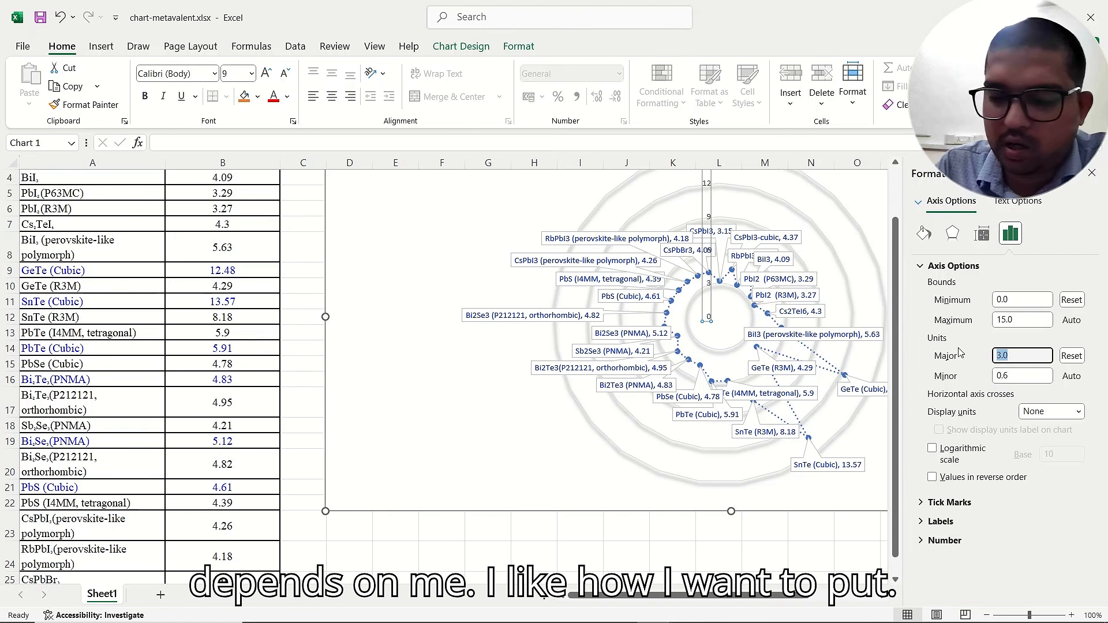
type("4")
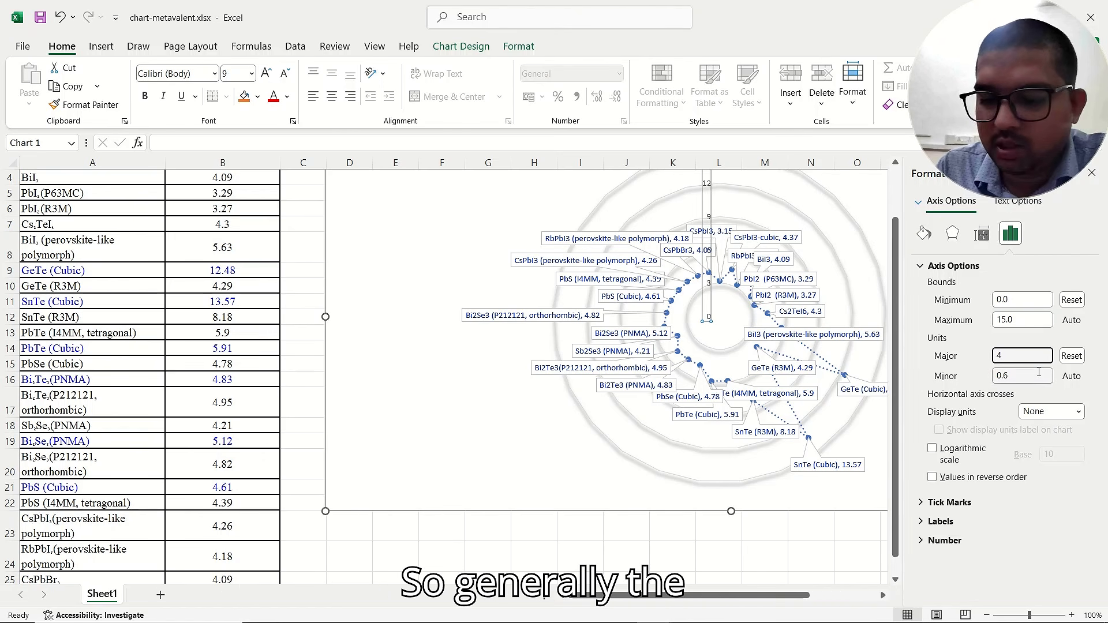
key("Return")
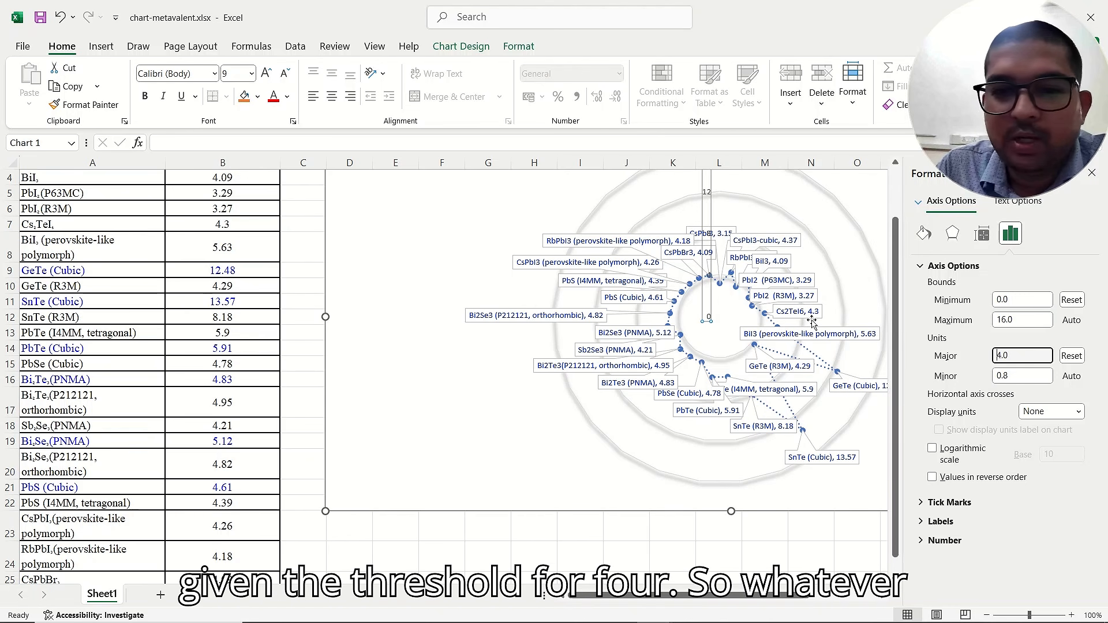
Colour the radar chart's major gridlines standard red
left_click(685, 299)
left_click(681, 204)
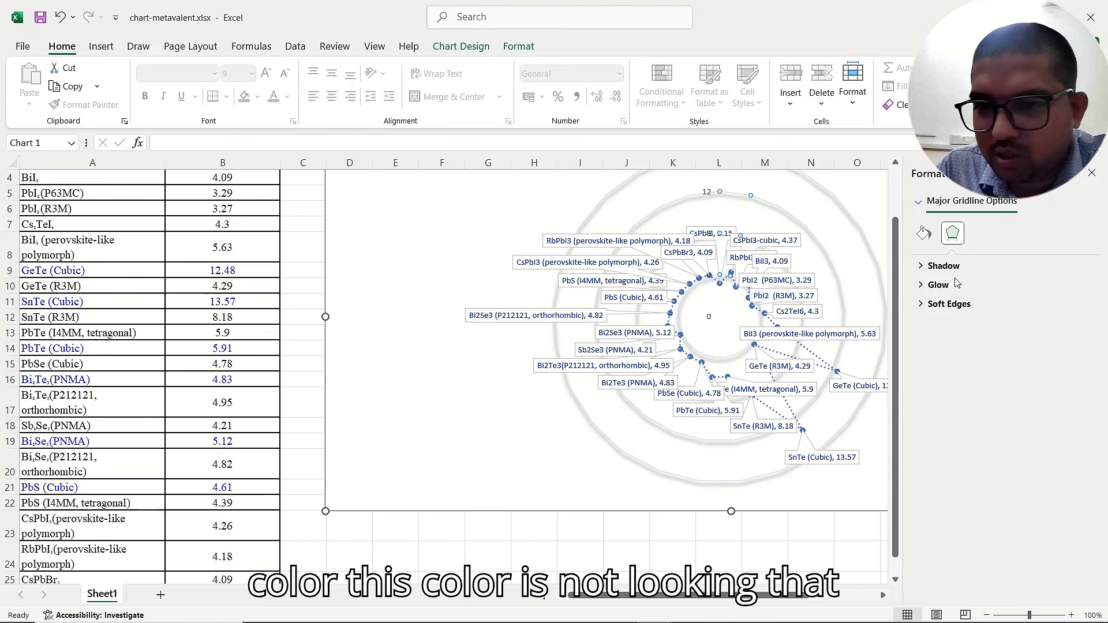
left_click(923, 233)
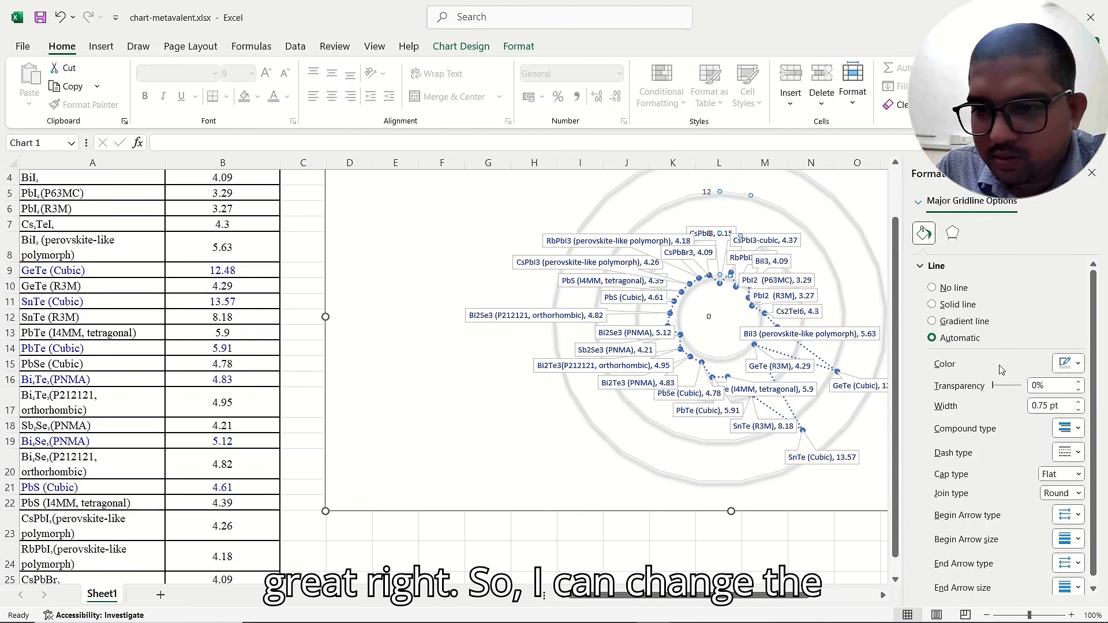
left_click(1073, 369)
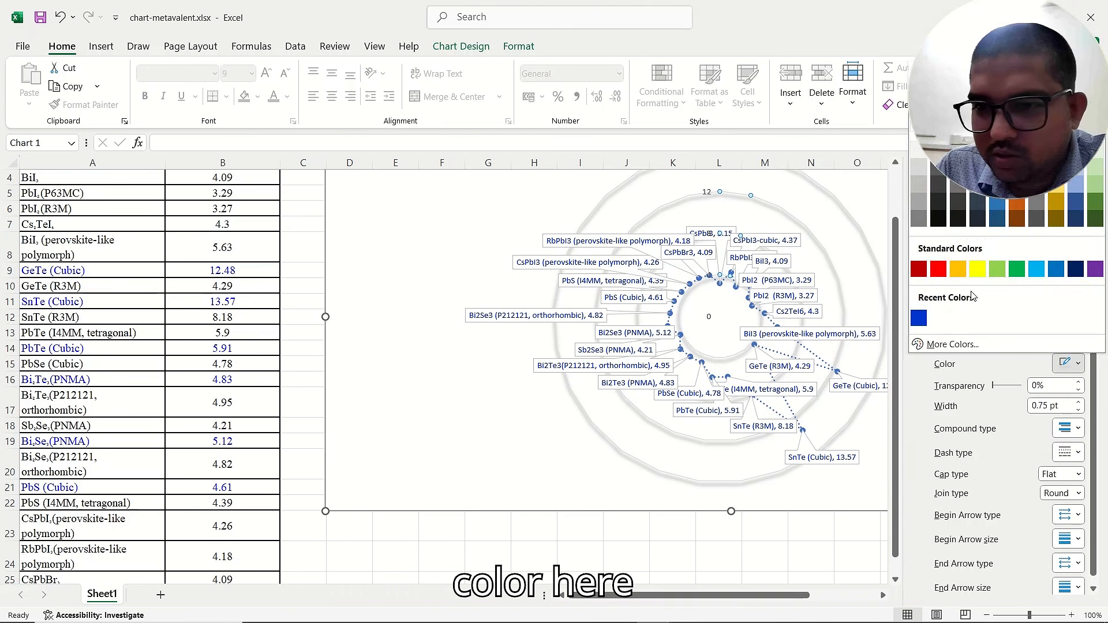
left_click(938, 269)
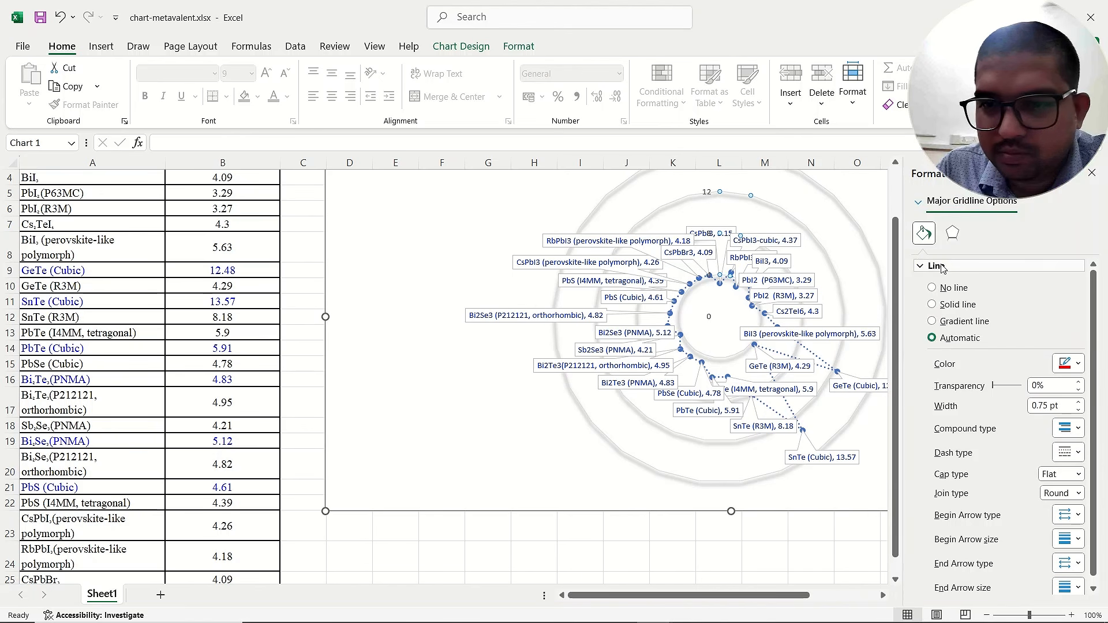
left_click(737, 500)
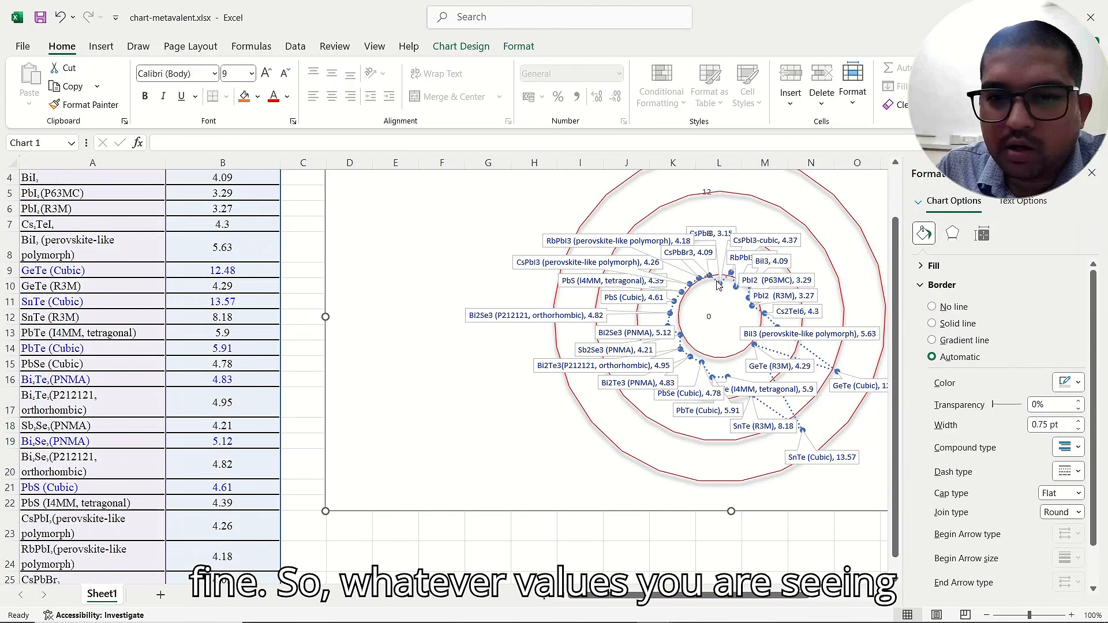